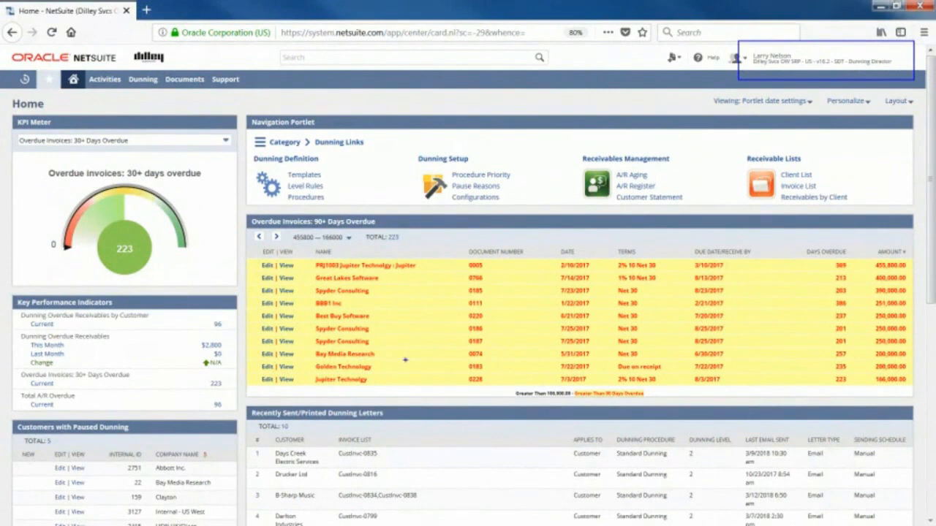
pyautogui.moveTo(386, 413); pyautogui.dragTo(401, 397)
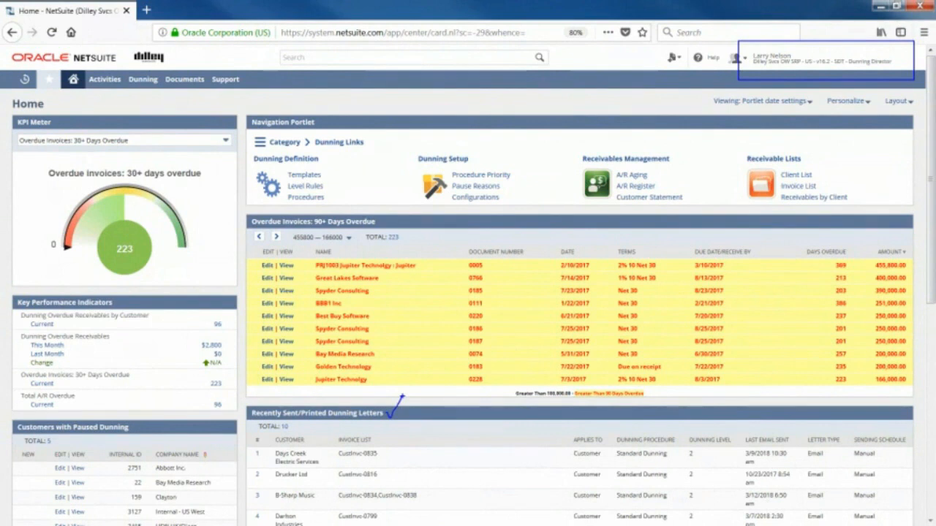
pyautogui.press('Escape')
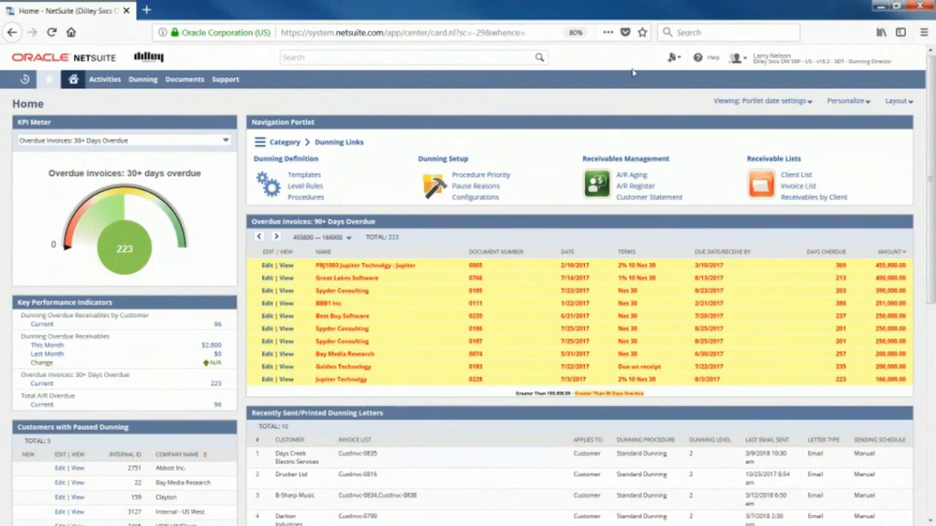
# Open the Standard Dunning record for viewing from the Dunning Procedure List.
pyautogui.moveTo(44, 77)
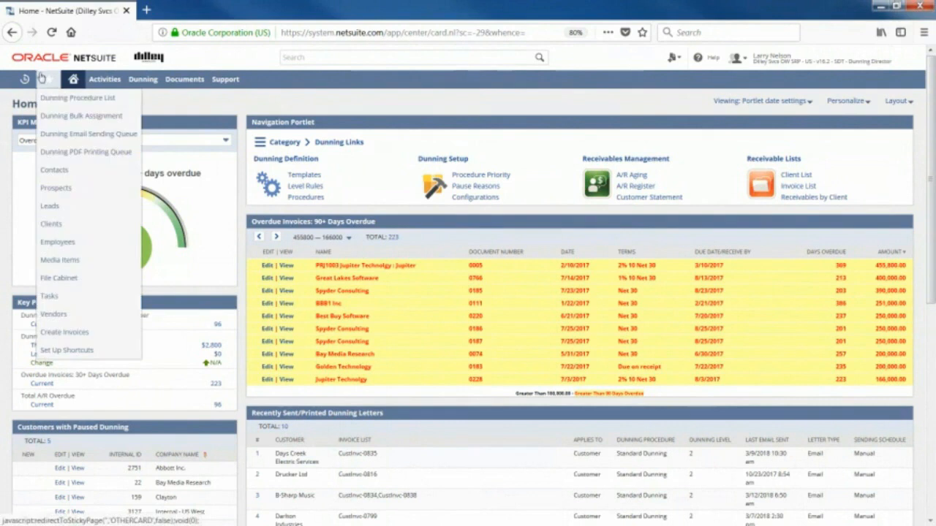
pyautogui.click(65, 105)
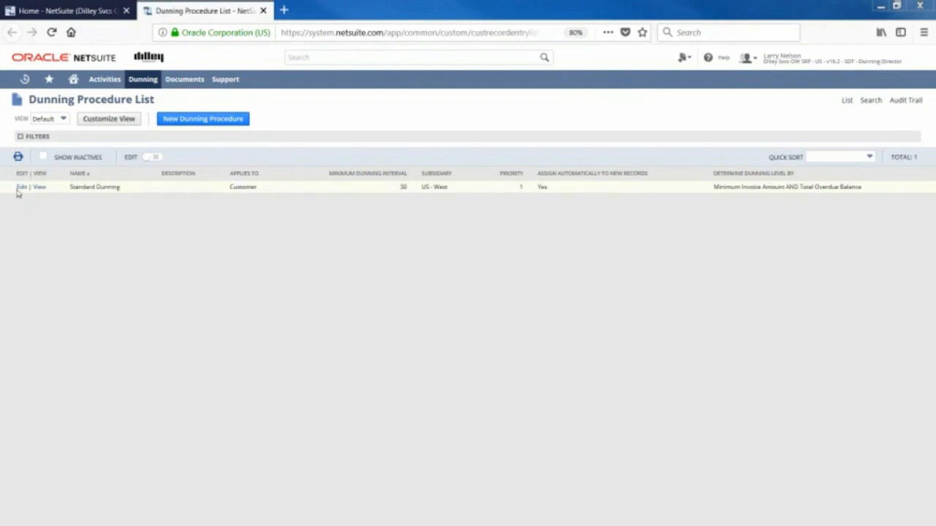
pyautogui.click(36, 187)
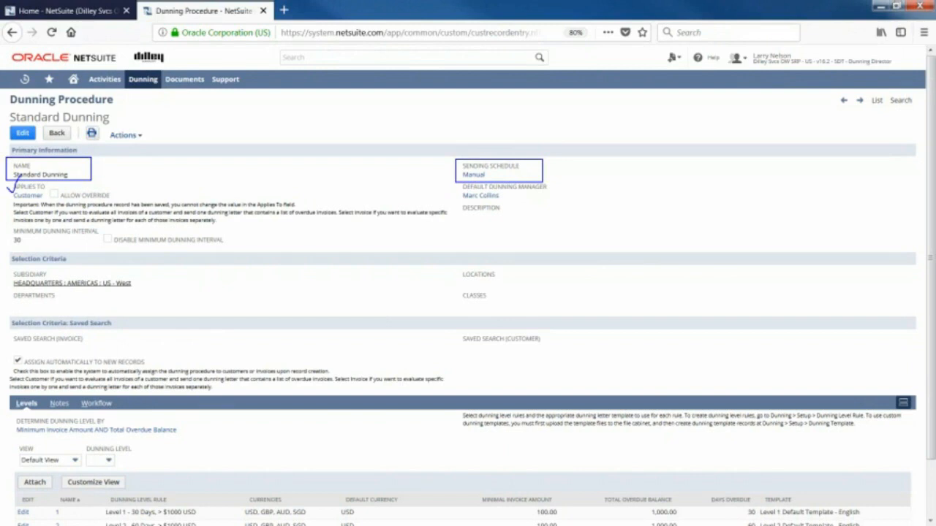
# Review the Standard Dunning procedure's minimum dunning interval, selection criteria, automatic assignment setting, and its dunning levels with their rules and currencies.
pyautogui.moveTo(98, 227); pyautogui.dragTo(114, 213)
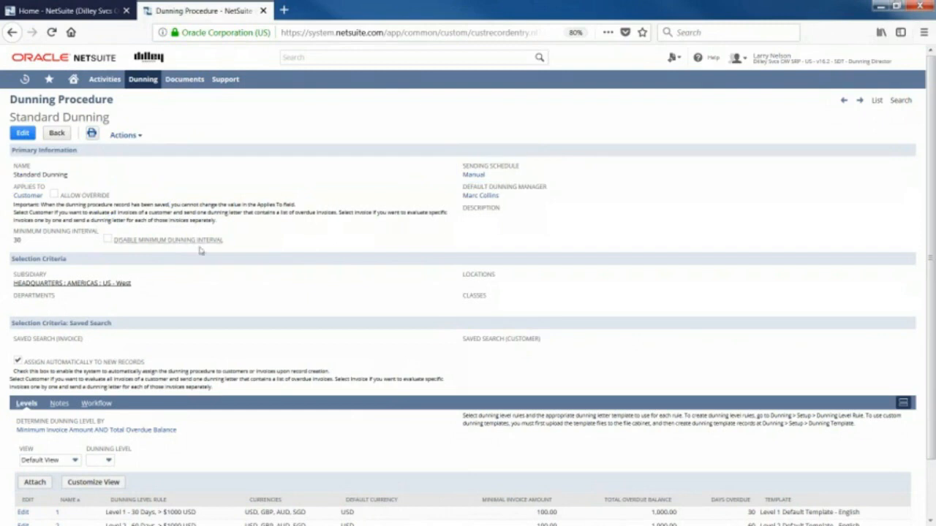
pyautogui.scroll(-2, 219, 281)
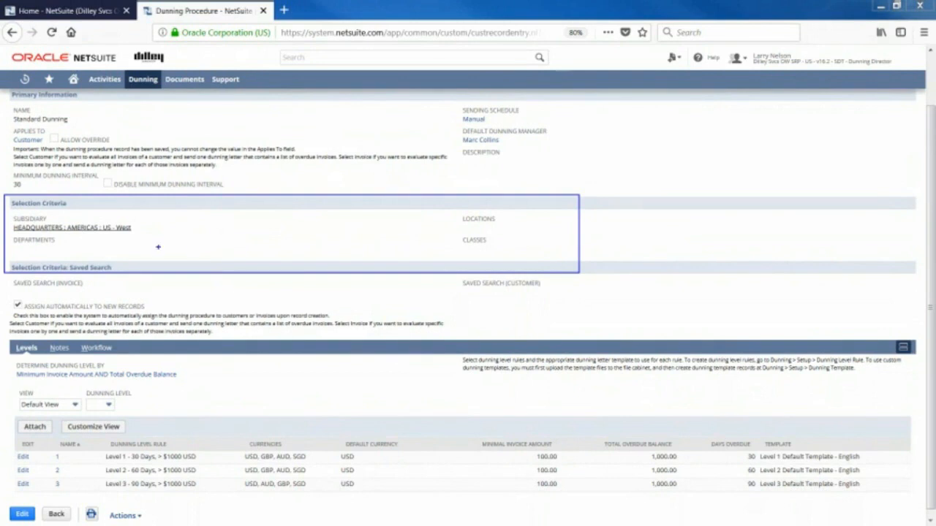
pyautogui.moveTo(90, 278); pyautogui.dragTo(121, 260)
pyautogui.press('Escape')
pyautogui.hotkey('ctrl', '2')
pyautogui.moveTo(145, 299); pyautogui.dragTo(159, 290)
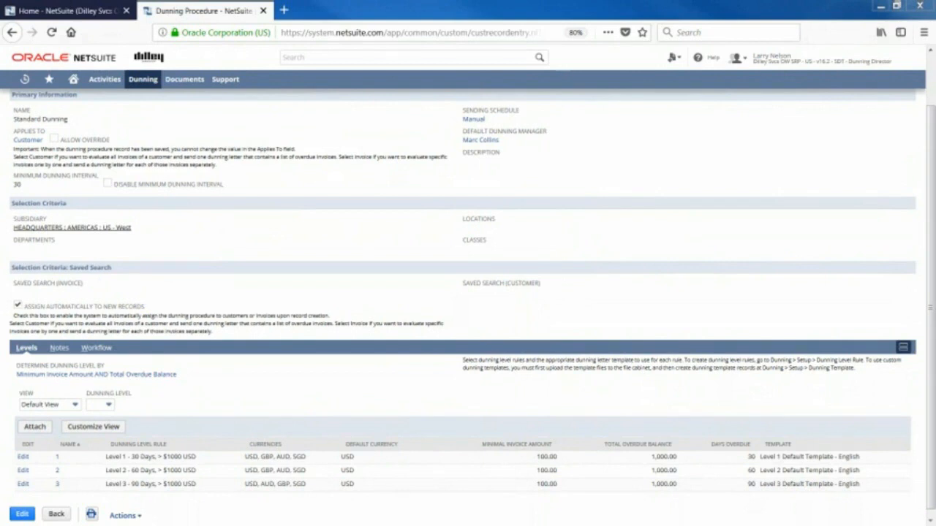
pyautogui.scroll(-1, 265, 422)
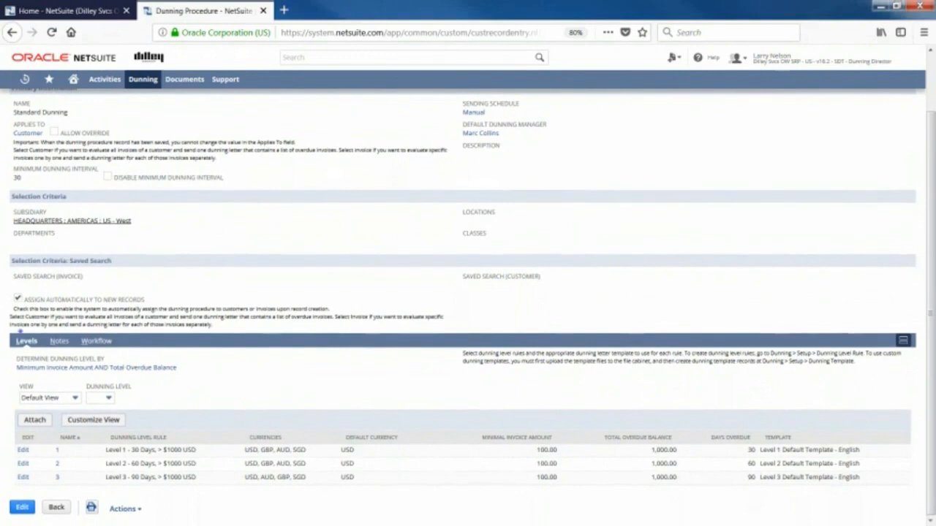
pyautogui.moveTo(7, 330)
pyautogui.mouseDown()
pyautogui.moveTo(538, 501)
pyautogui.moveTo(925, 508)
pyautogui.moveTo(926, 500)
pyautogui.mouseUp()
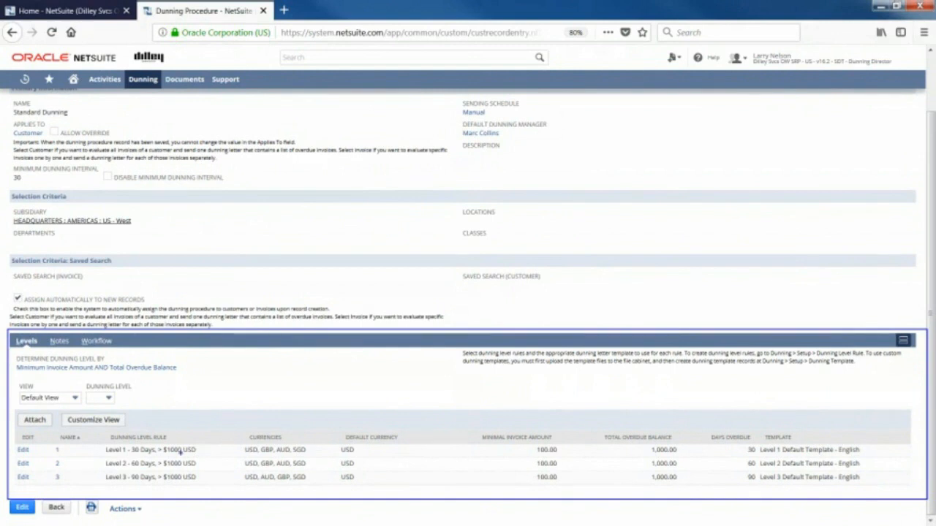
pyautogui.moveTo(86, 444); pyautogui.dragTo(80, 486)
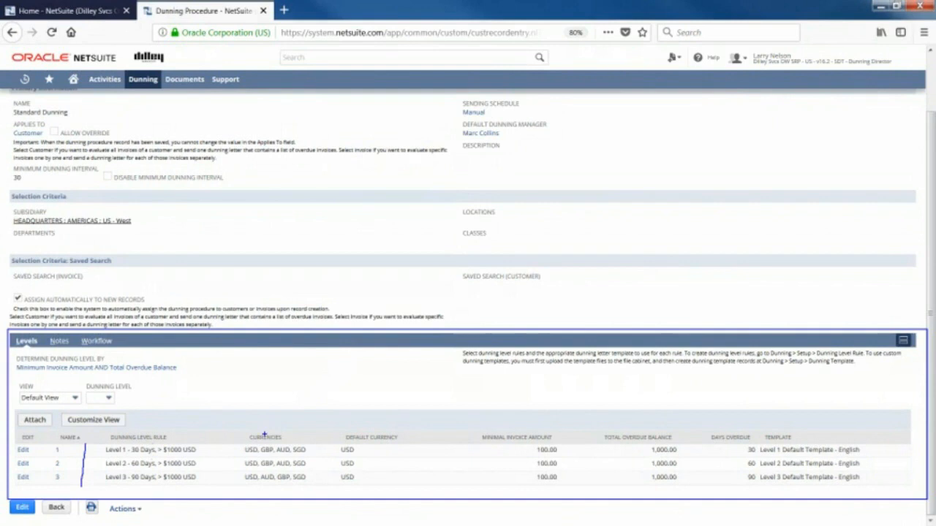
pyautogui.moveTo(266, 431); pyautogui.dragTo(276, 426)
pyautogui.moveTo(358, 428); pyautogui.dragTo(371, 421)
# Put the Standard Dunning procedure into edit mode and open the Level 2 Default Template - English record from its level row.
pyautogui.click(29, 509)
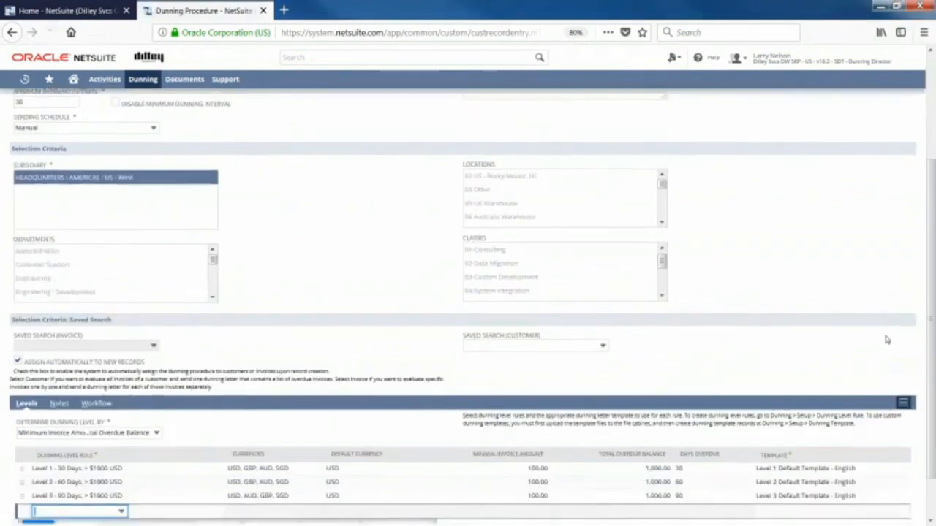
pyautogui.scroll(-2, 887, 339)
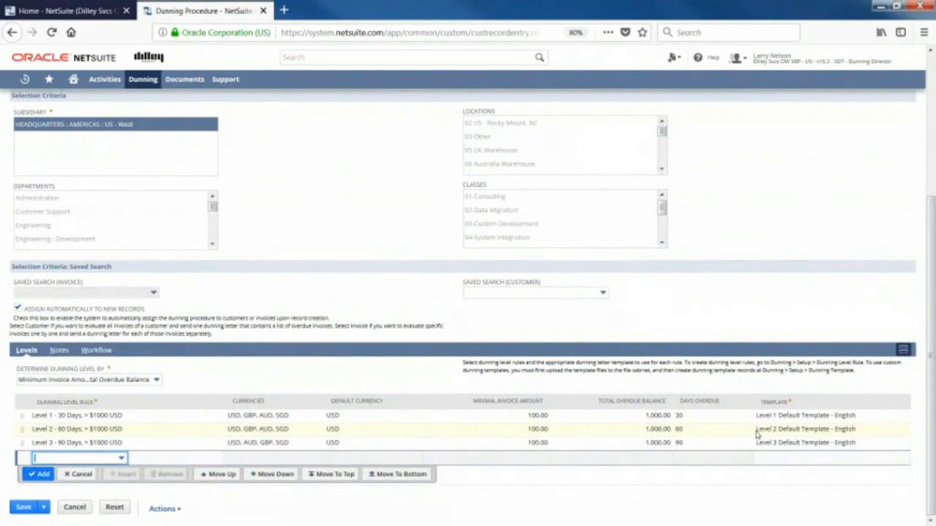
pyautogui.click(865, 432)
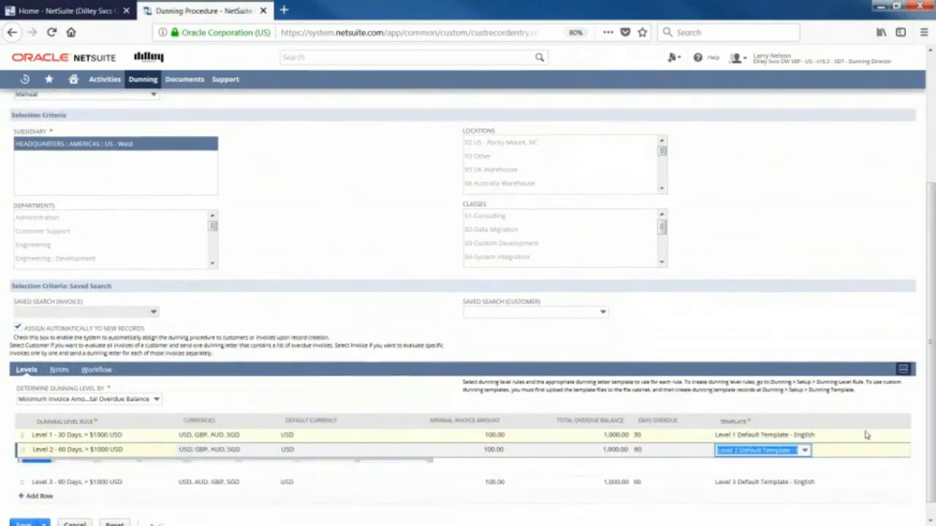
pyautogui.click(822, 450)
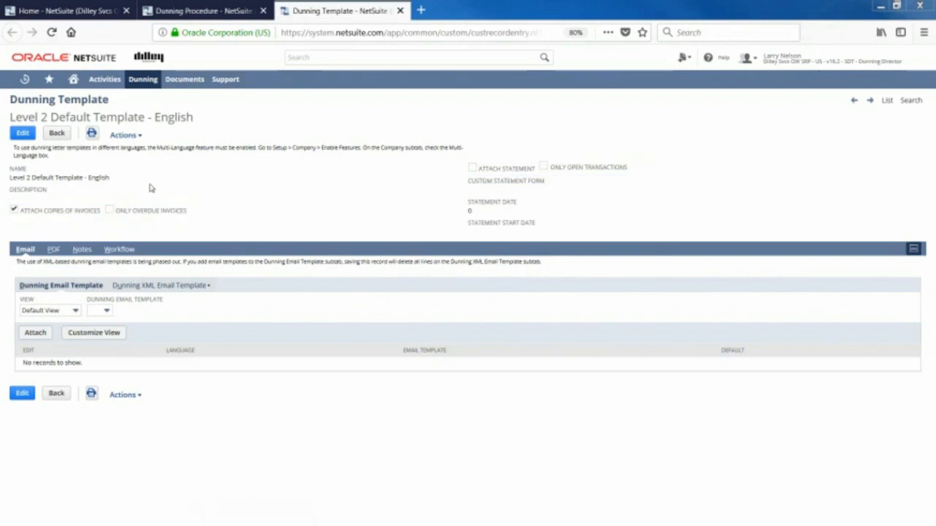
# Inspect the XML email template's body document dunningbody_level2_en_US_email_05022014.xml in an enlarged window, and close it.
pyautogui.click(169, 286)
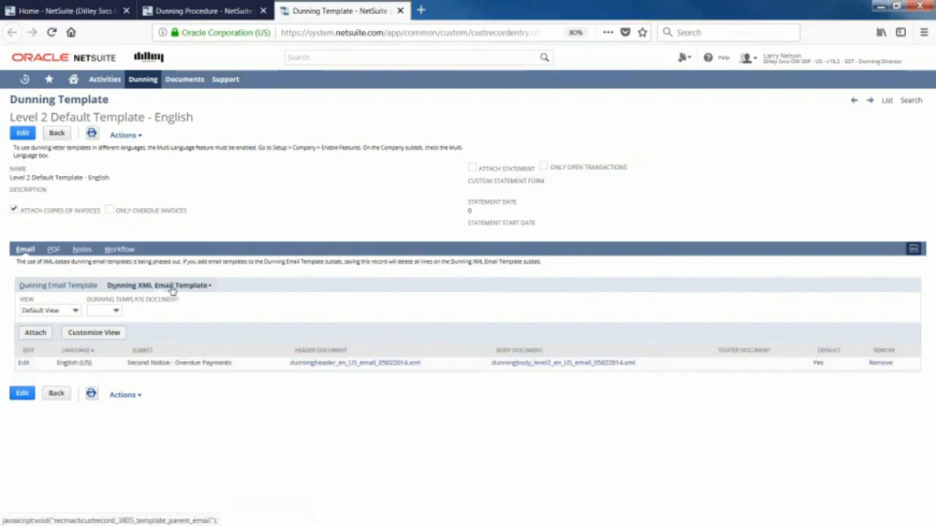
pyautogui.click(535, 363)
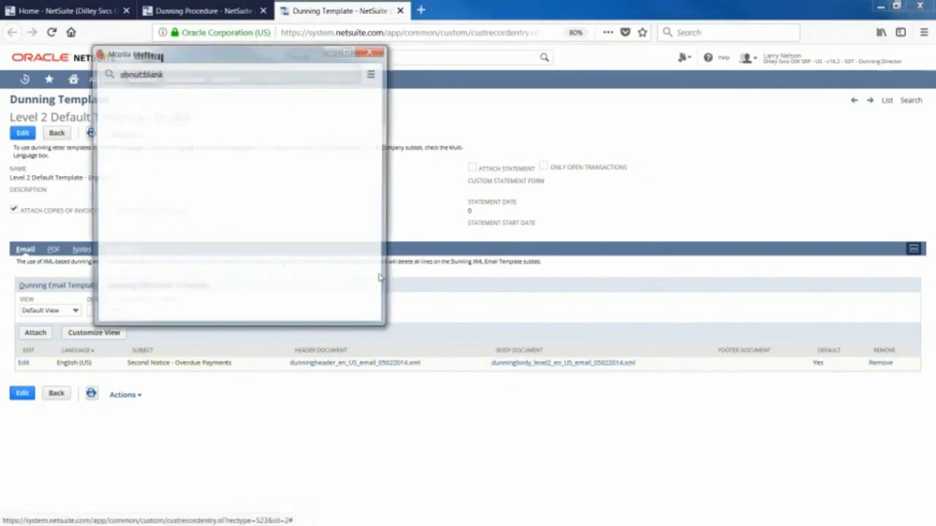
pyautogui.moveTo(223, 56); pyautogui.dragTo(206, 23)
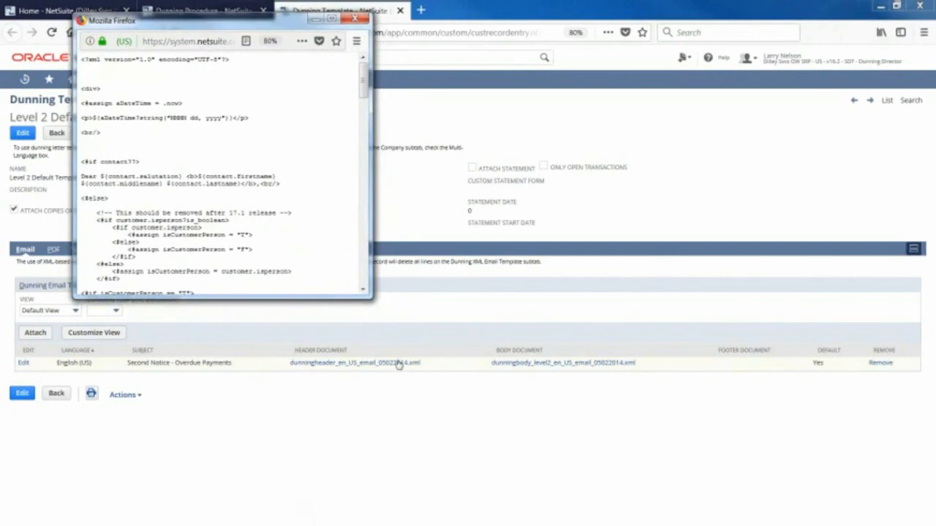
pyautogui.moveTo(369, 294); pyautogui.dragTo(608, 477)
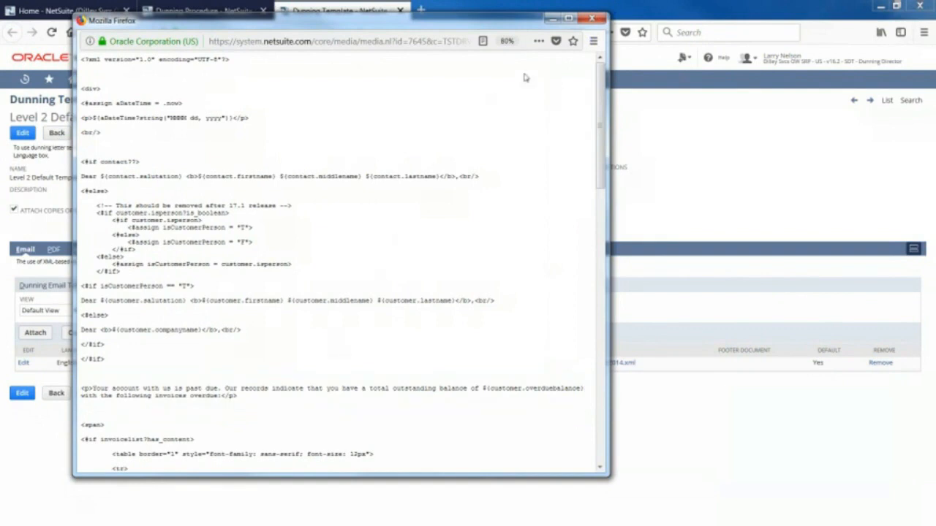
pyautogui.click(592, 20)
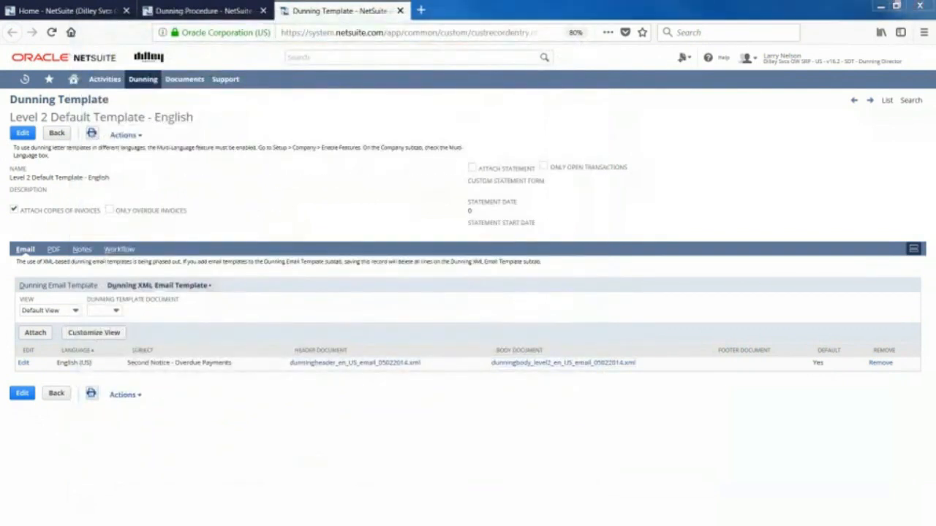
# Close the Level 2 template record and cancel editing the Standard Dunning procedure.
pyautogui.click(400, 11)
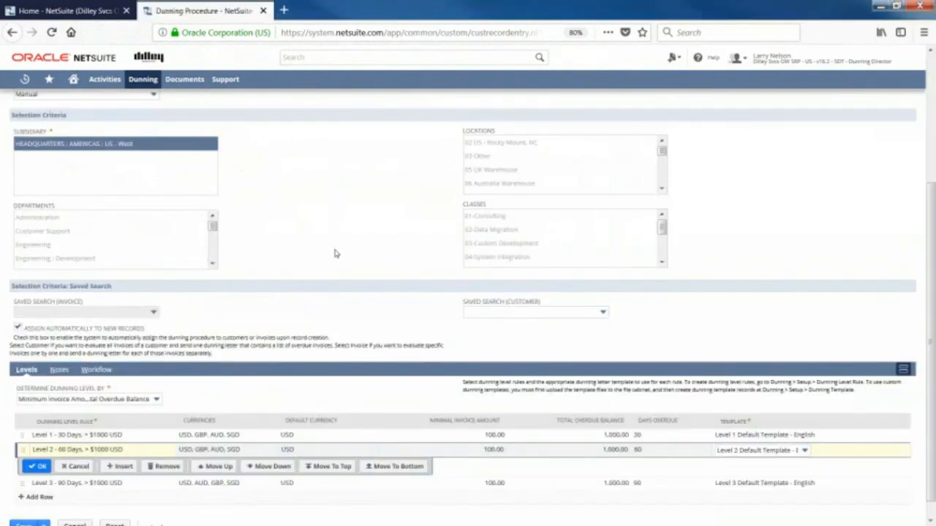
pyautogui.scroll(5, 338, 257)
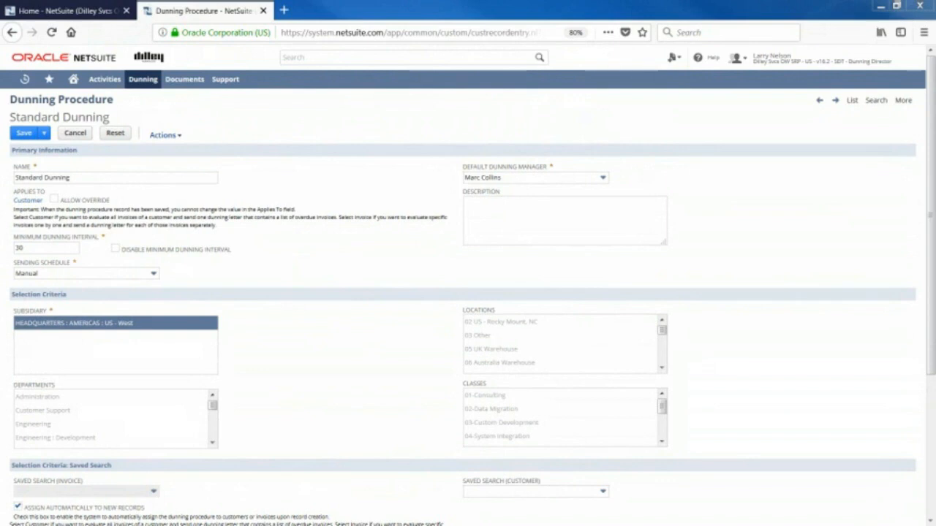
pyautogui.click(72, 134)
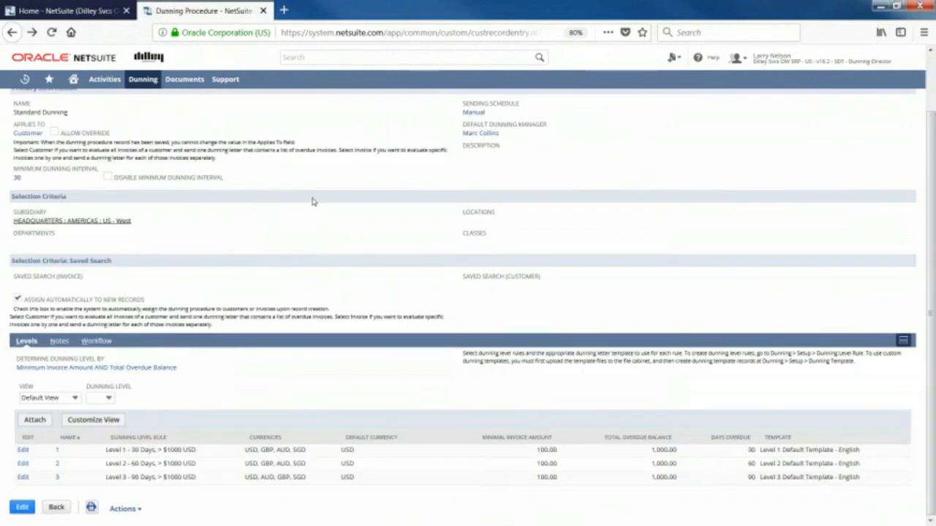
# Open Dunning Bulk Assignment and review the customer list and the available dunning procedures, keeping Standard Dunning selected.
pyautogui.moveTo(54, 82)
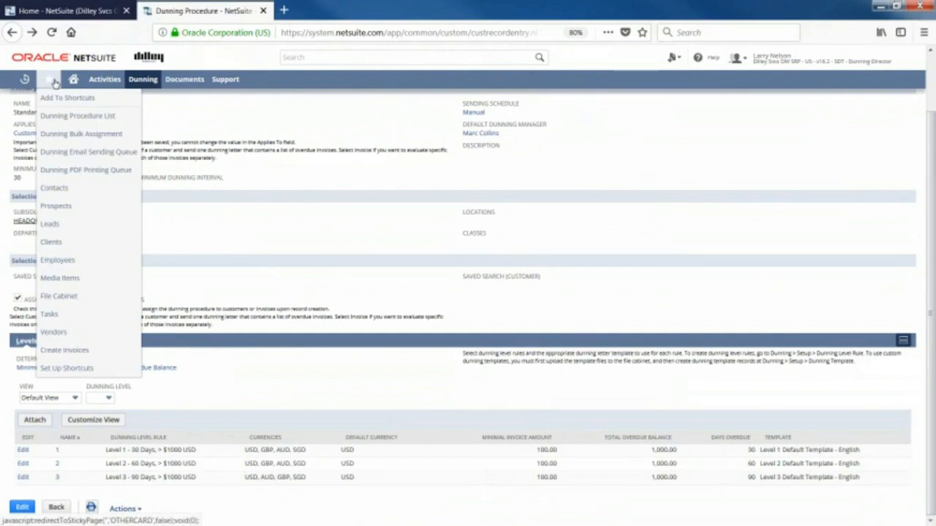
pyautogui.click(80, 139)
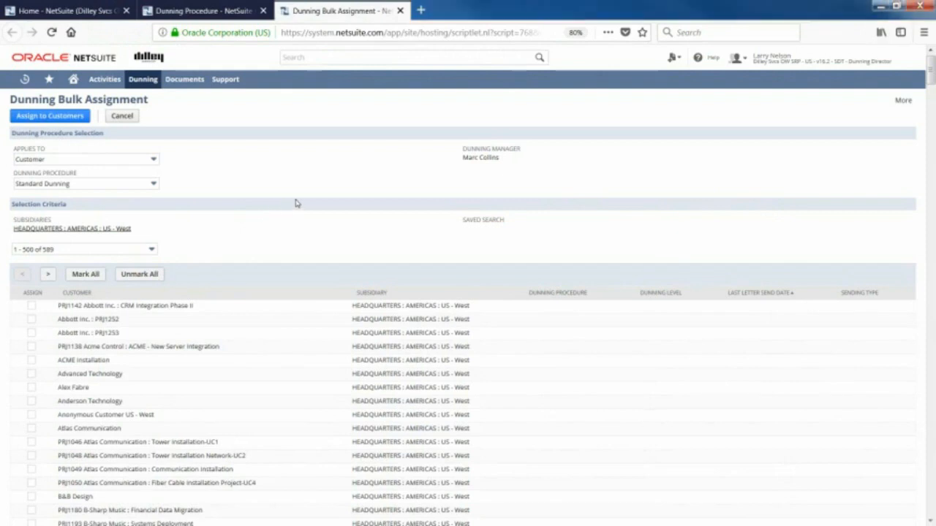
pyautogui.scroll(-2, 292, 201)
pyautogui.scroll(2, 289, 203)
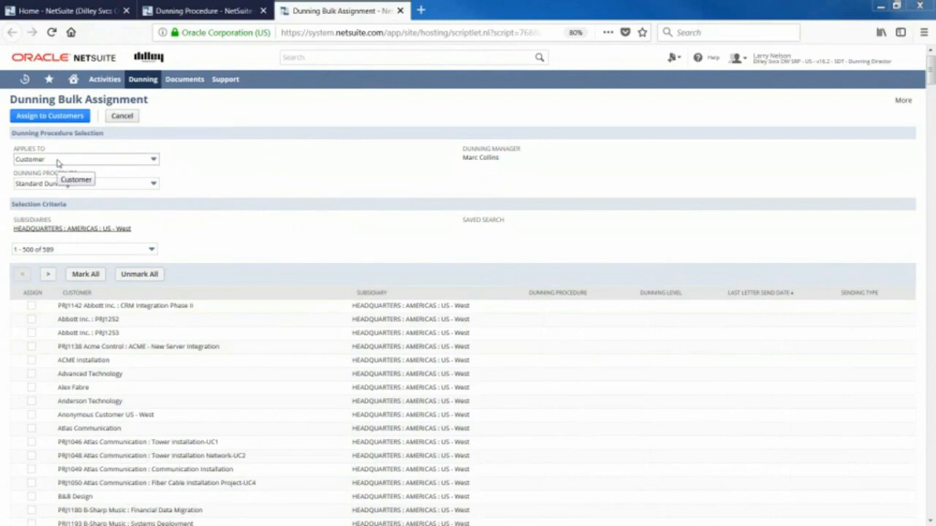
pyautogui.click(104, 188)
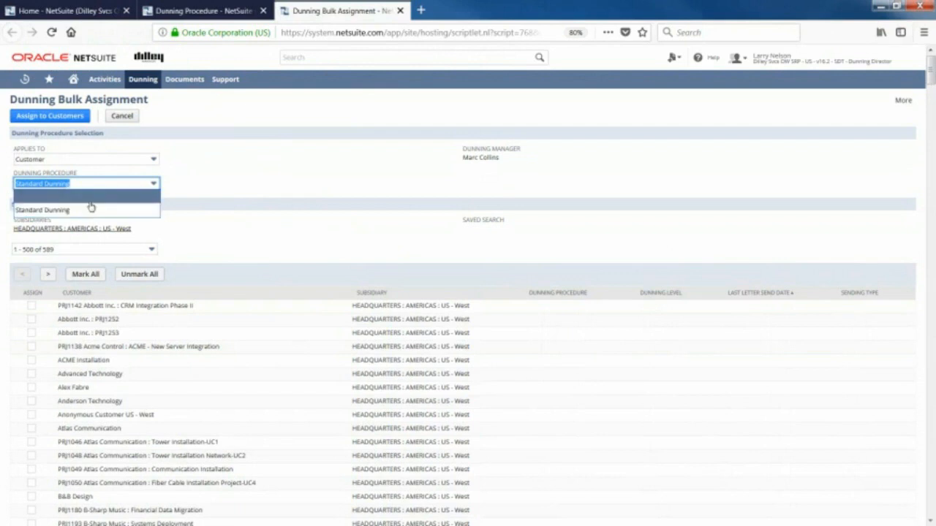
pyautogui.click(249, 177)
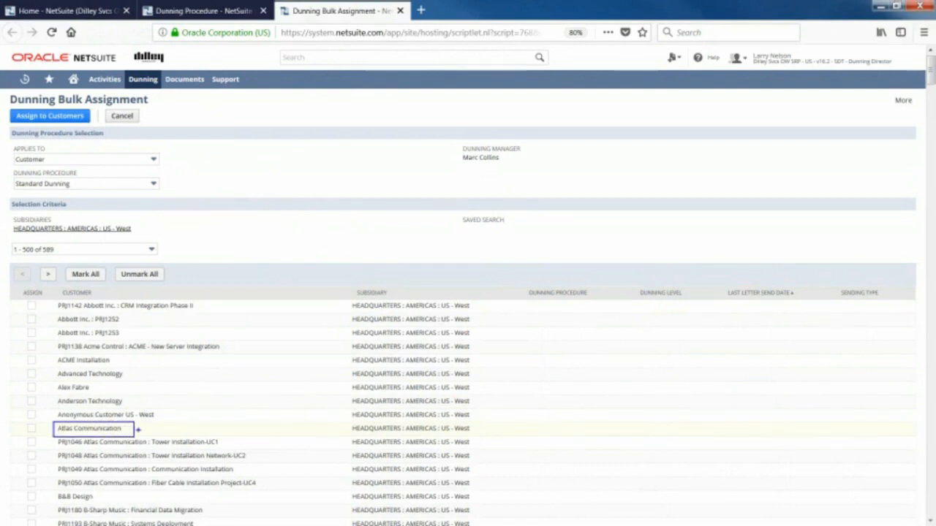
# Search globally for "atlas communic" and open the Atlas Communication client record in a separate browser tab.
pyautogui.click(293, 55)
pyautogui.write('atlas communic')
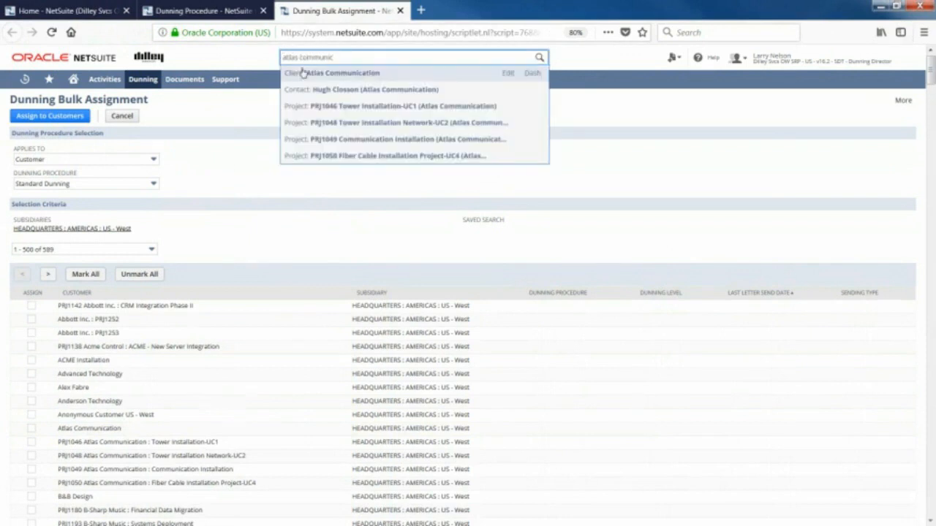
pyautogui.middleClick(319, 73)
pyautogui.click(471, 10)
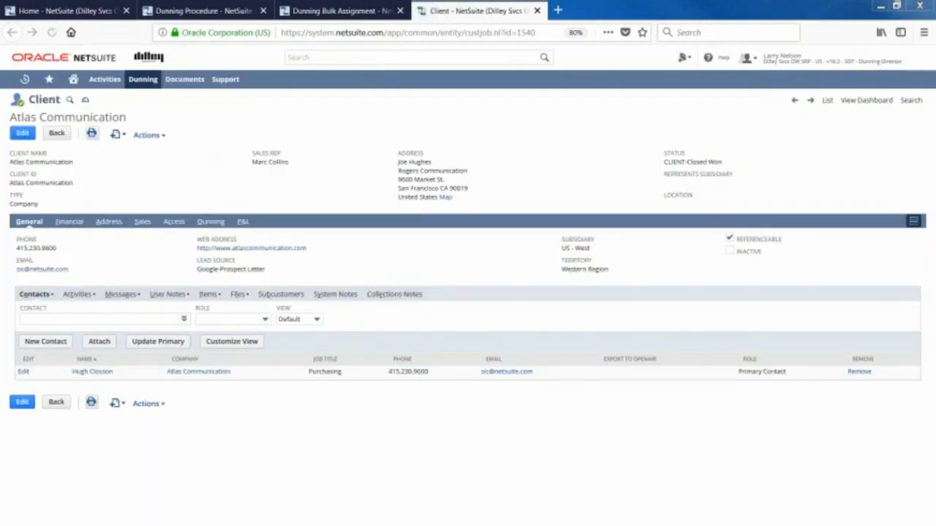
# Examine the dunning setup fields on the Atlas Communication client record.
pyautogui.hotkey('ctrl', '2')
pyautogui.moveTo(191, 206); pyautogui.dragTo(232, 235)
pyautogui.click(212, 223)
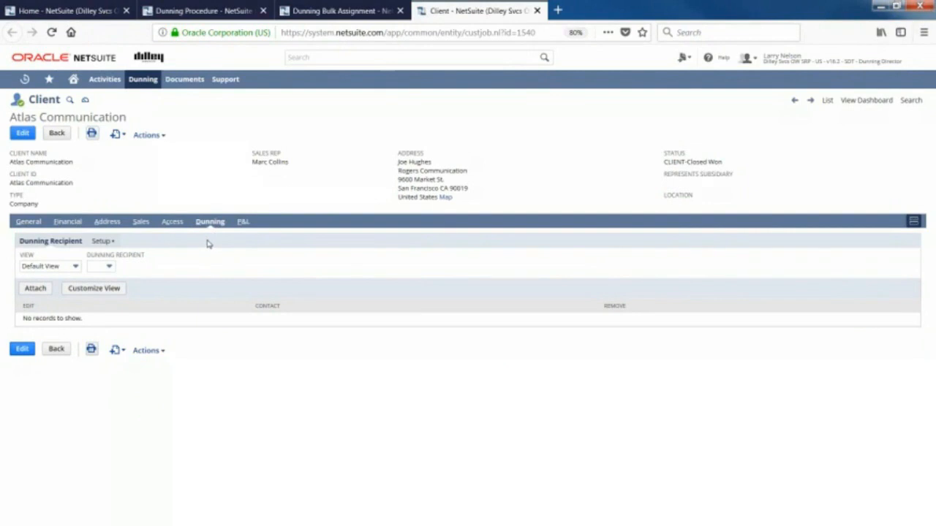
pyautogui.click(98, 241)
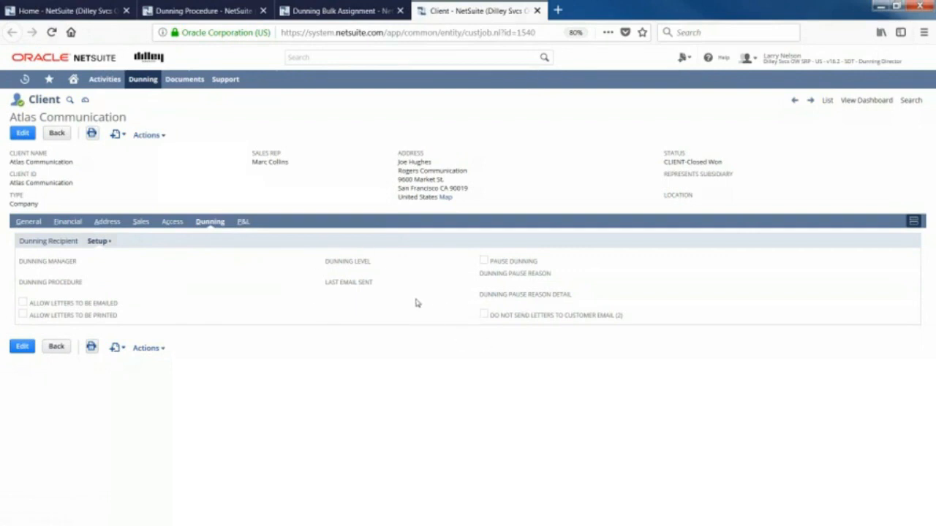
# Mark Atlas Communication in Dunning Bulk Assignment and assign the Standard Dunning procedure to it.
pyautogui.click(318, 11)
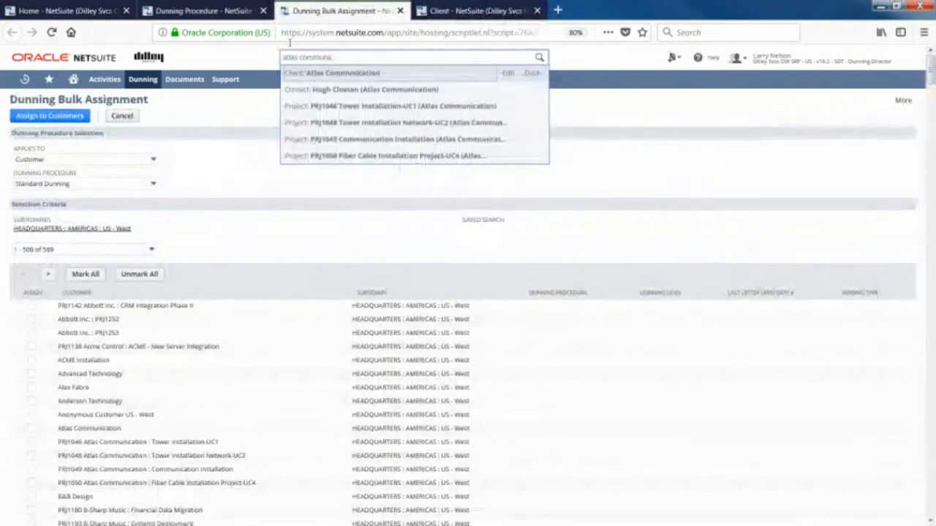
pyautogui.click(31, 428)
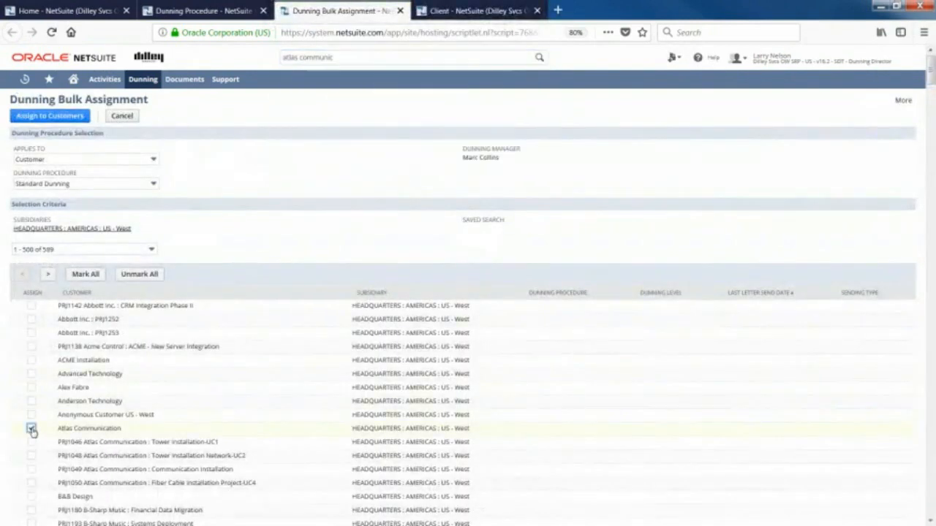
pyautogui.click(58, 117)
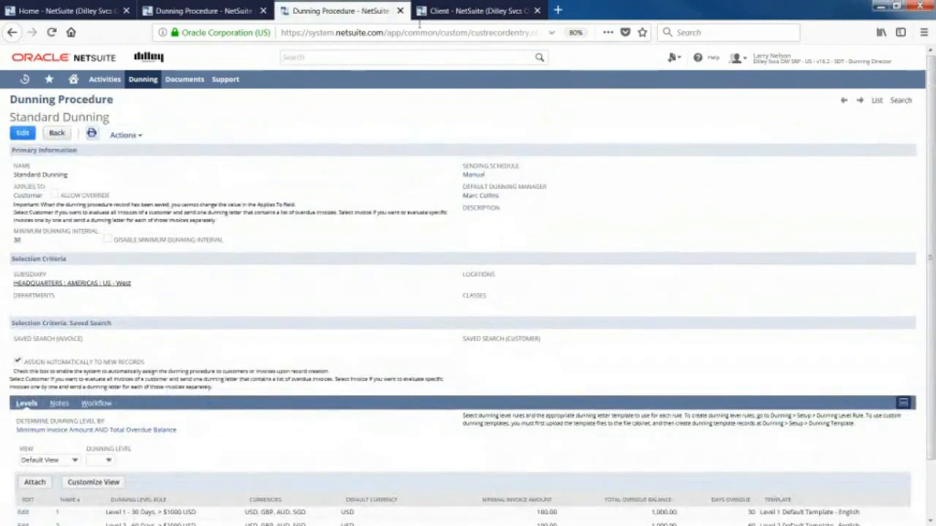
# Refresh the Atlas Communication client record and examine its dunning setup for the assigned manager and procedure.
pyautogui.click(427, 11)
pyautogui.click(51, 33)
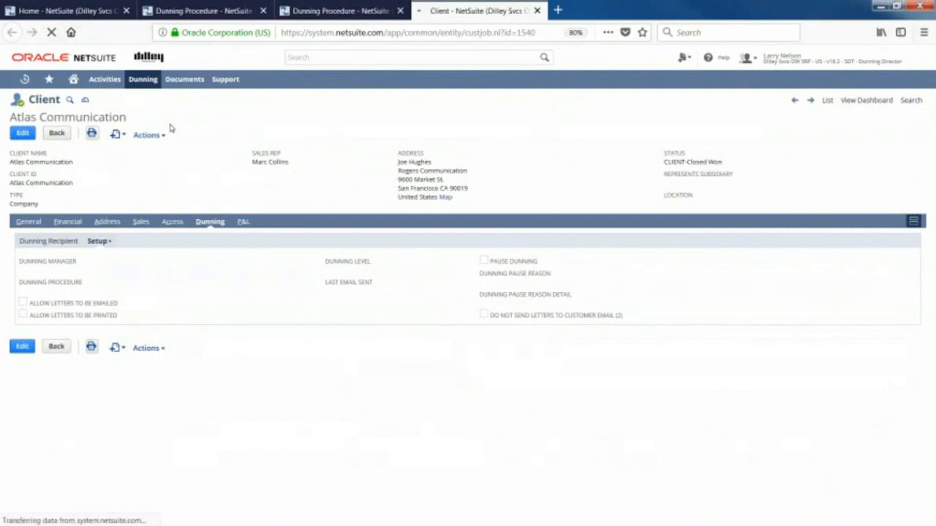
pyautogui.click(210, 220)
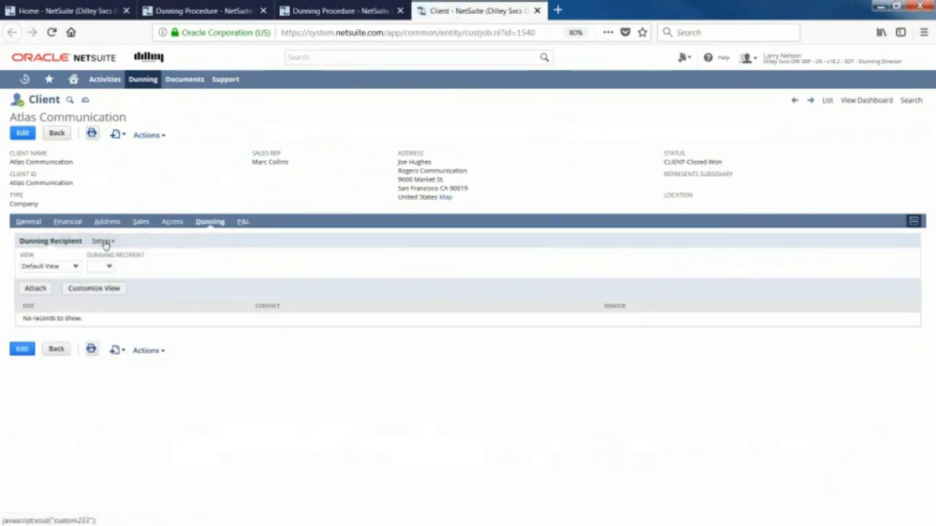
pyautogui.click(103, 241)
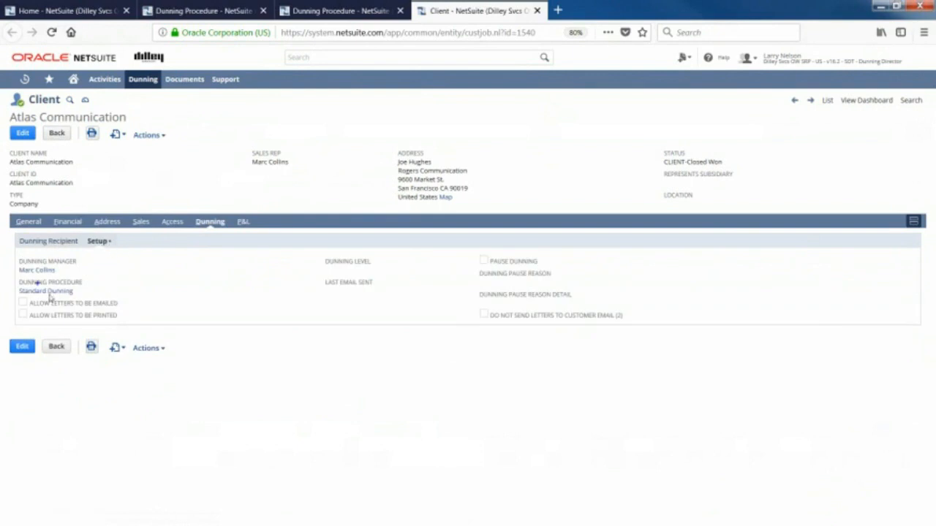
pyautogui.moveTo(6, 249)
pyautogui.mouseDown()
pyautogui.moveTo(38, 286)
pyautogui.moveTo(130, 302)
pyautogui.mouseUp()
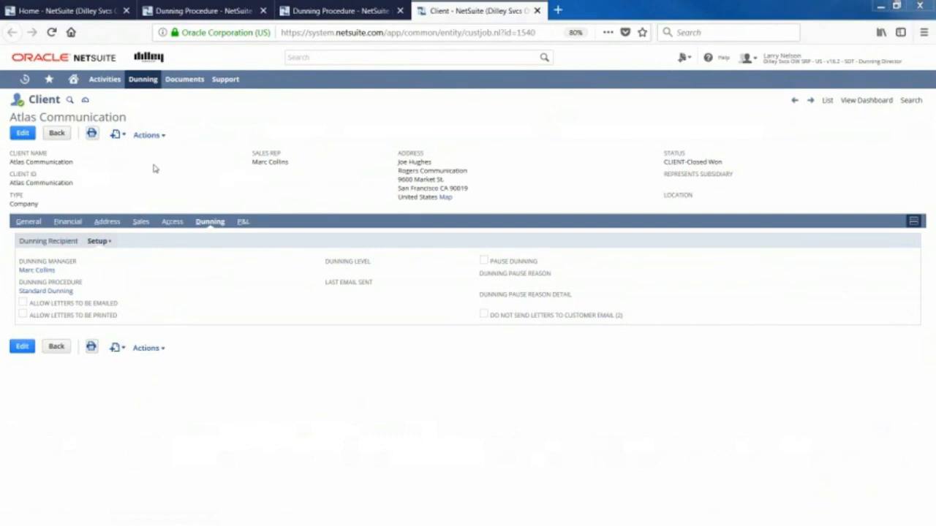
# Open the Dunning Email Sending Queue in a separate browser tab and close the Atlas Communication and Standard Dunning procedure tabs.
pyautogui.moveTo(49, 79)
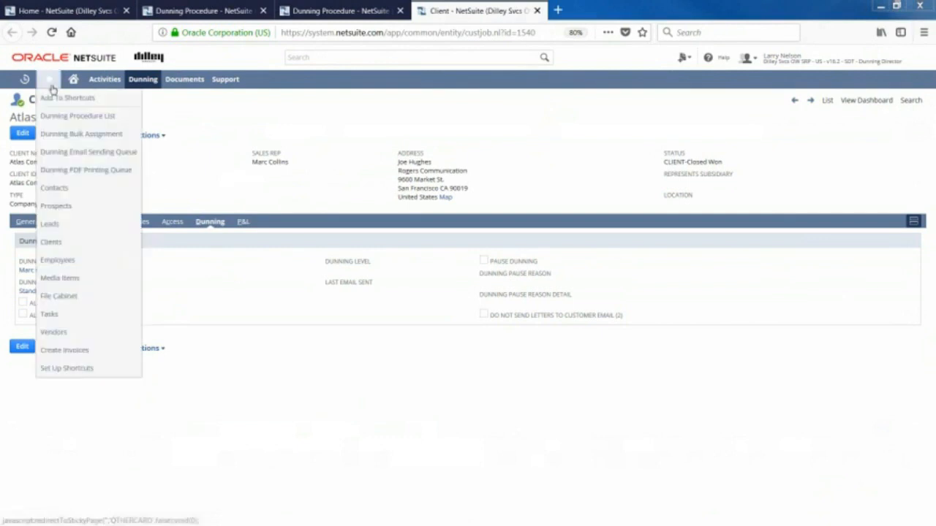
pyautogui.click(79, 153)
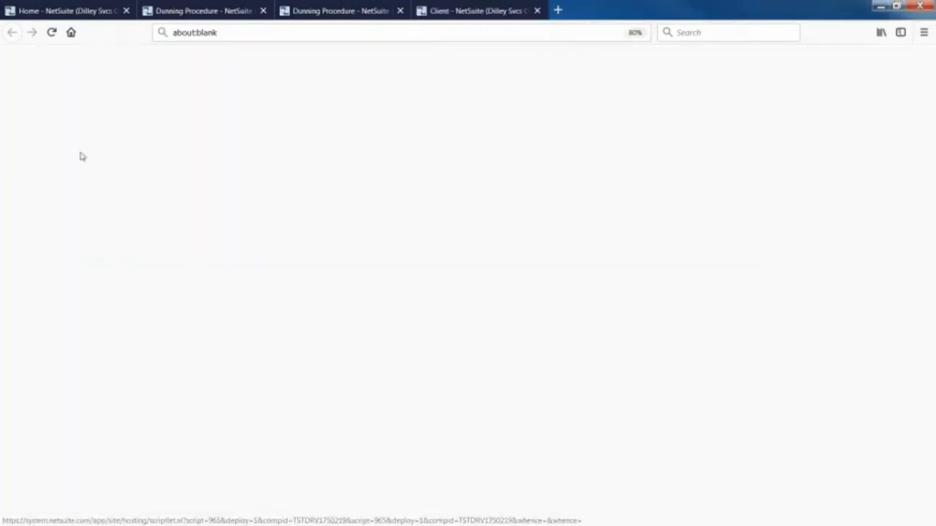
pyautogui.click(536, 10)
pyautogui.click(399, 10)
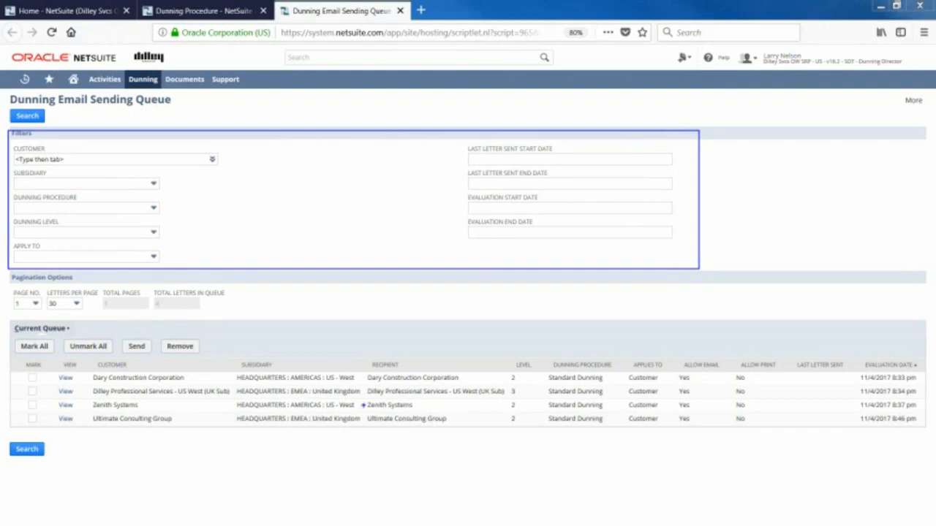
# Review the recipients and levels in the current email queue, and send the dunning letter for Ultimate Consulting Group.
pyautogui.moveTo(477, 373); pyautogui.dragTo(478, 420)
pyautogui.moveTo(494, 358); pyautogui.dragTo(539, 429)
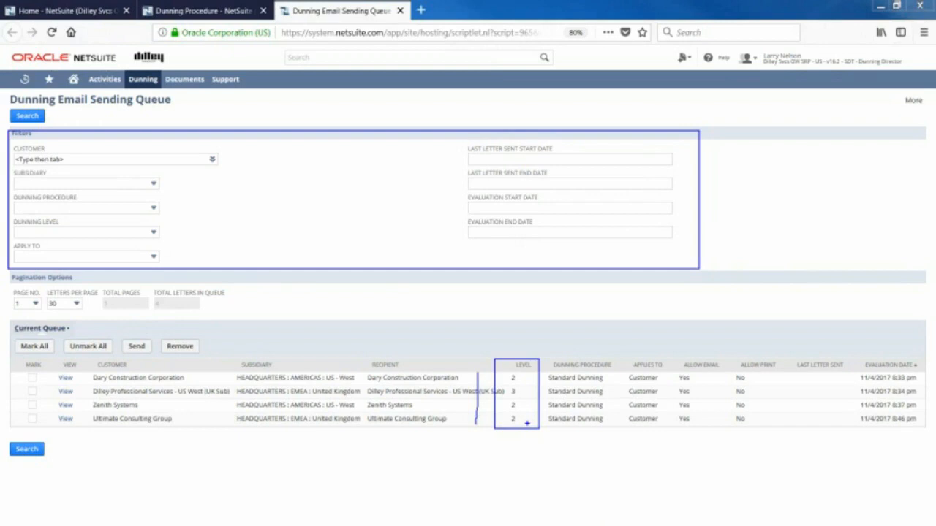
pyautogui.press('Escape')
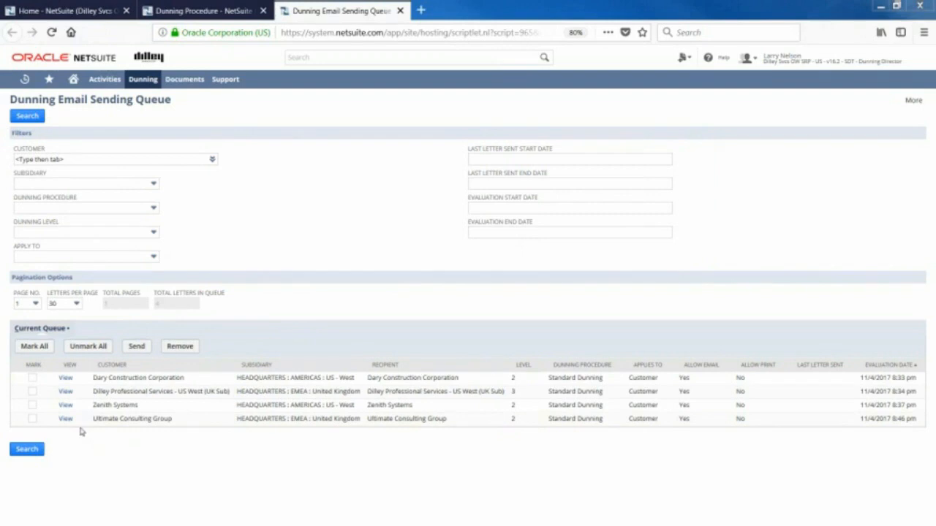
pyautogui.click(32, 420)
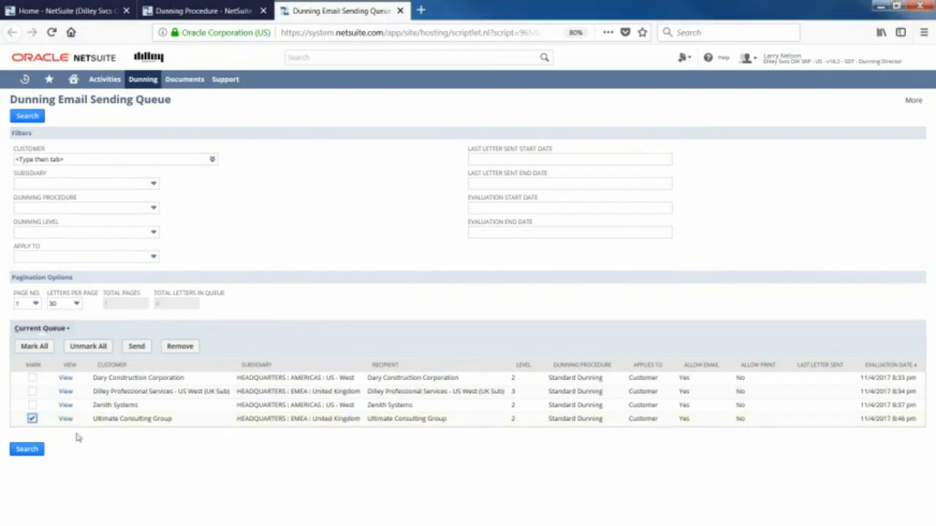
pyautogui.click(133, 353)
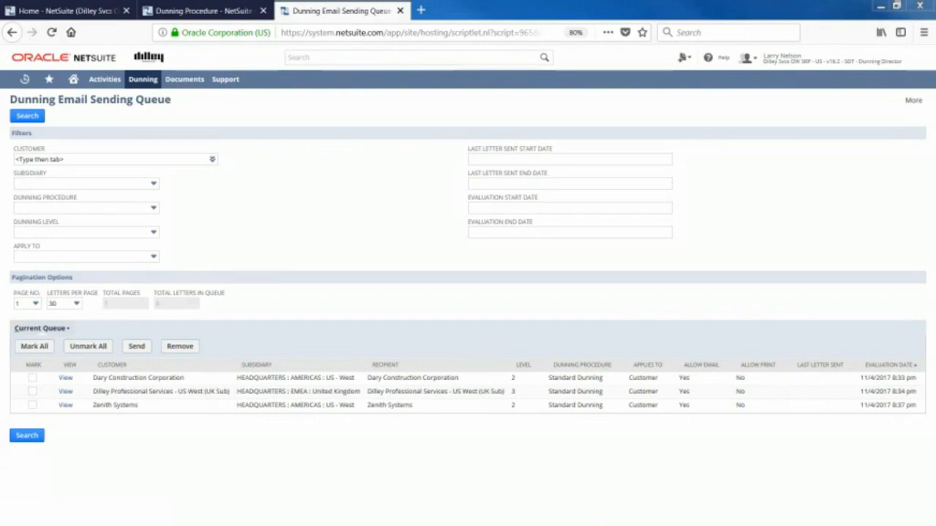
# Search globally for "ultimate" and reload the Dunning Email Sending Queue page.
pyautogui.moveTo(49, 79)
pyautogui.click(302, 56)
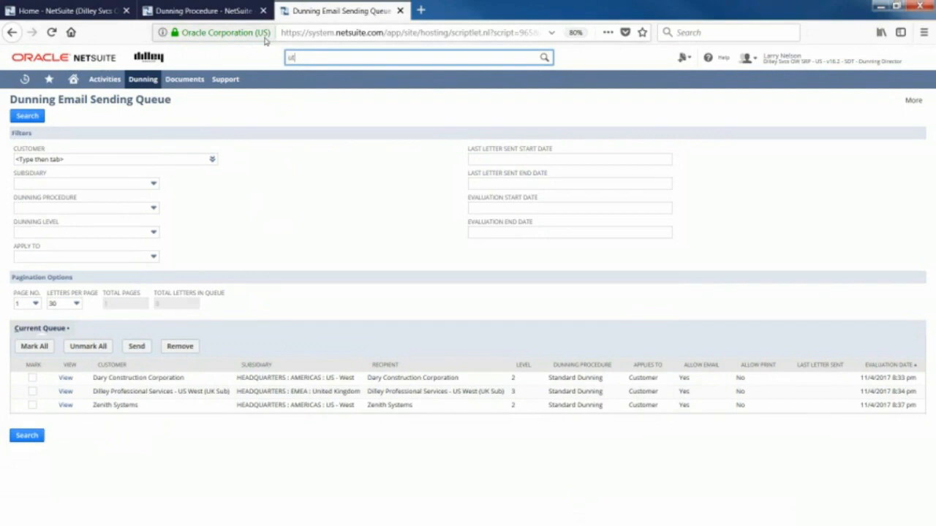
pyautogui.write('ultimate')
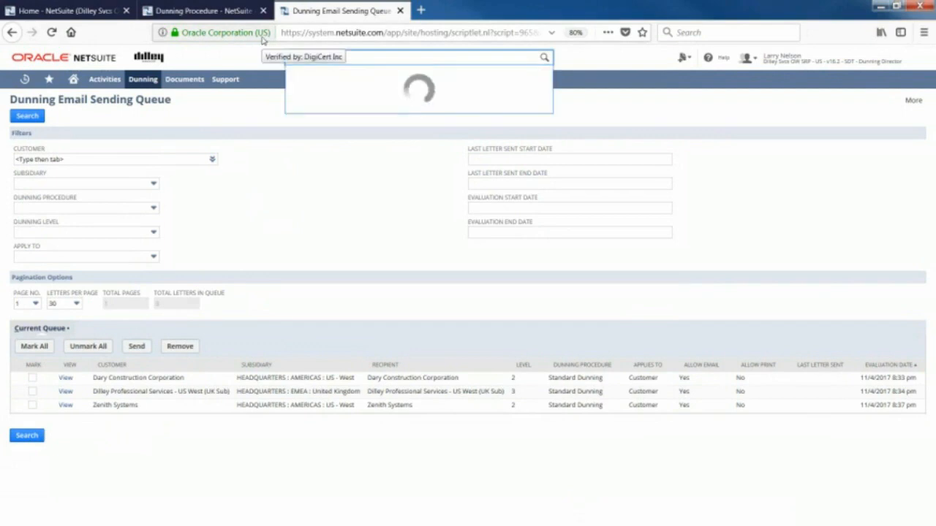
pyautogui.doubleClick(327, 57)
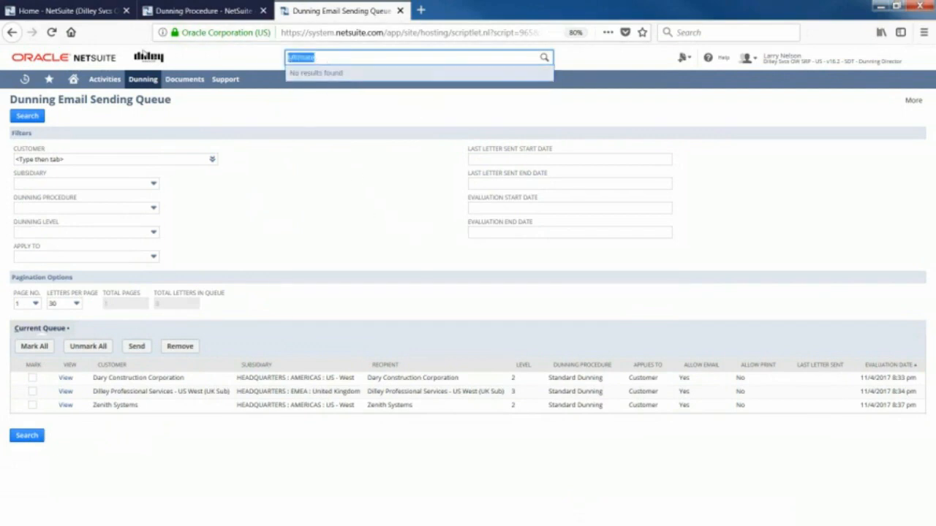
pyautogui.click(51, 32)
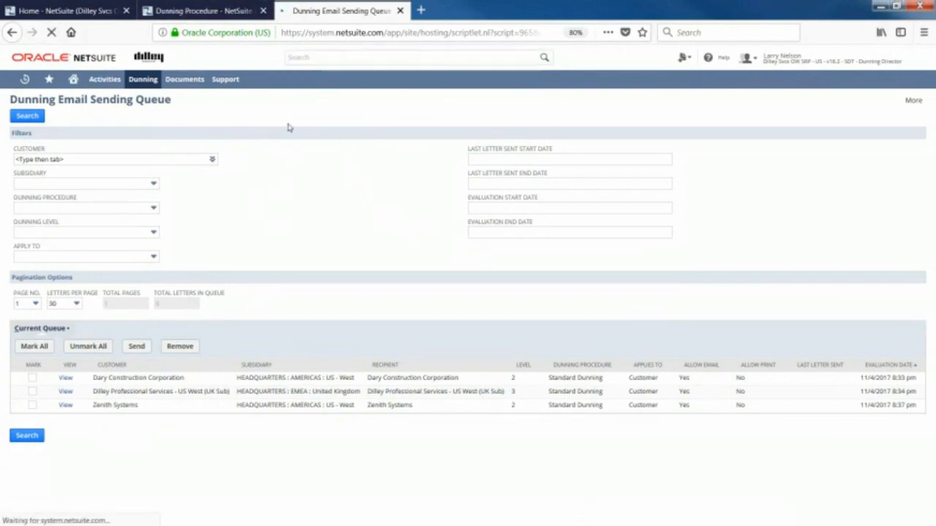
# Search globally for "ultimate consulting" and clear the search text.
pyautogui.click(307, 60)
pyautogui.write('ultimate consulting')
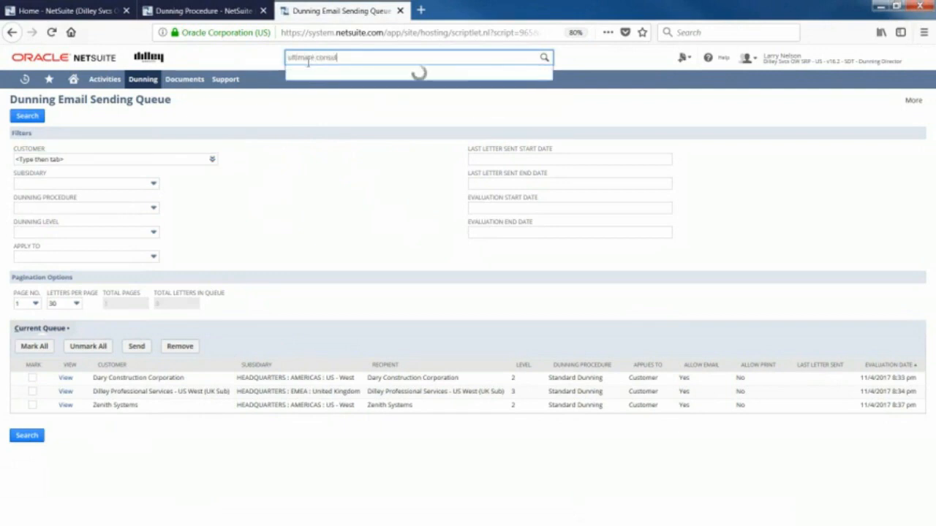
pyautogui.moveTo(348, 61); pyautogui.dragTo(291, 58)
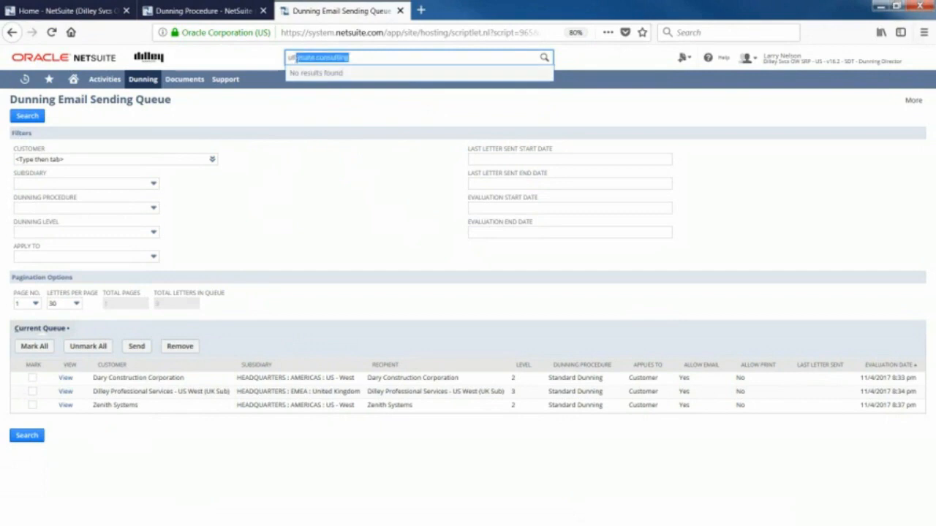
pyautogui.press('BackSpace')
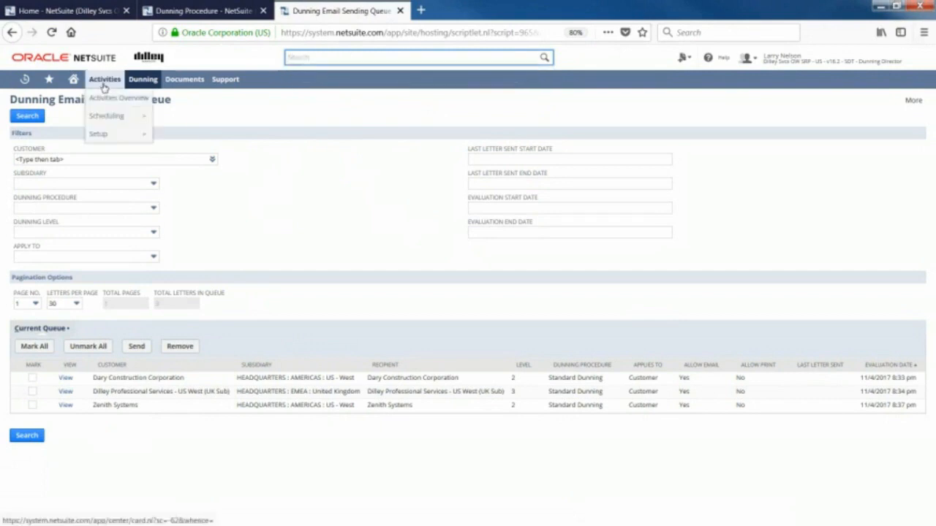
# Open the Client Search page from the dunning customer area and search globally for "Ultimate" there.
pyautogui.moveTo(148, 96)
pyautogui.moveTo(151, 133)
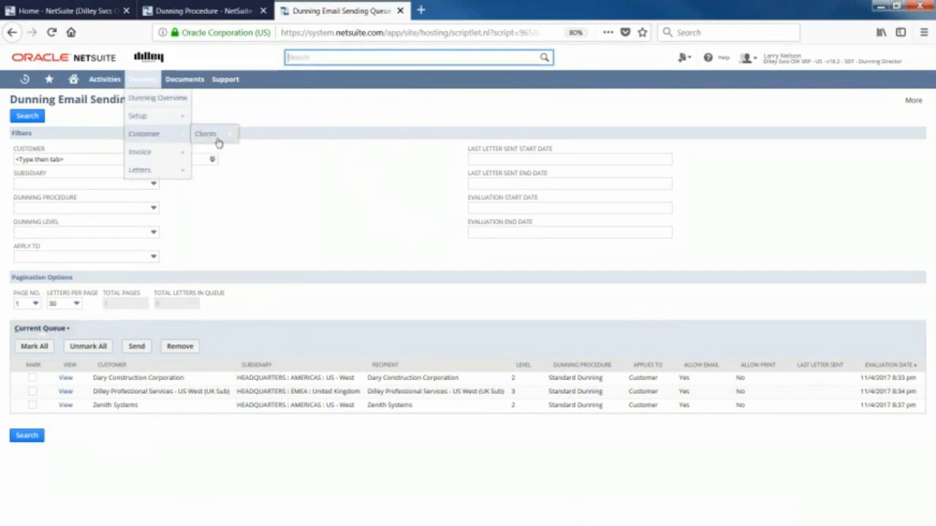
pyautogui.moveTo(217, 141)
pyautogui.click(249, 151)
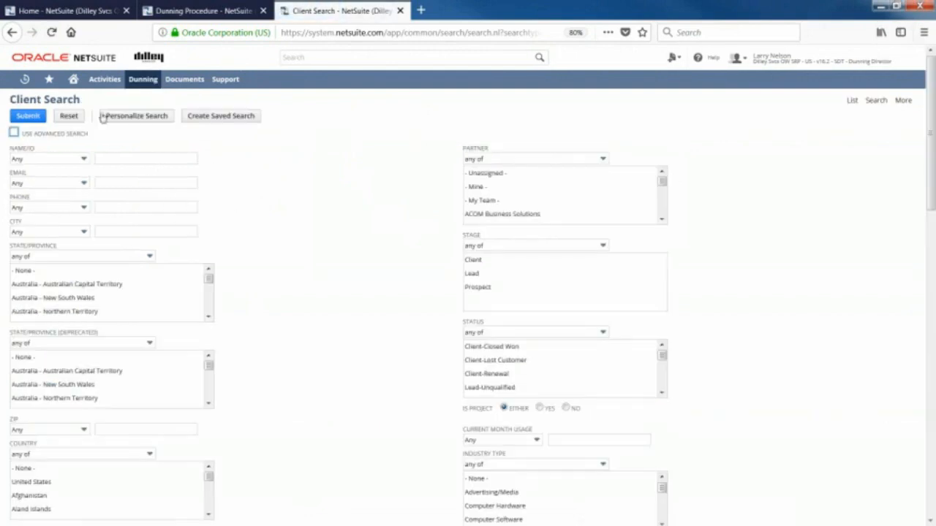
pyautogui.click(320, 57)
pyautogui.write('Ultimate')
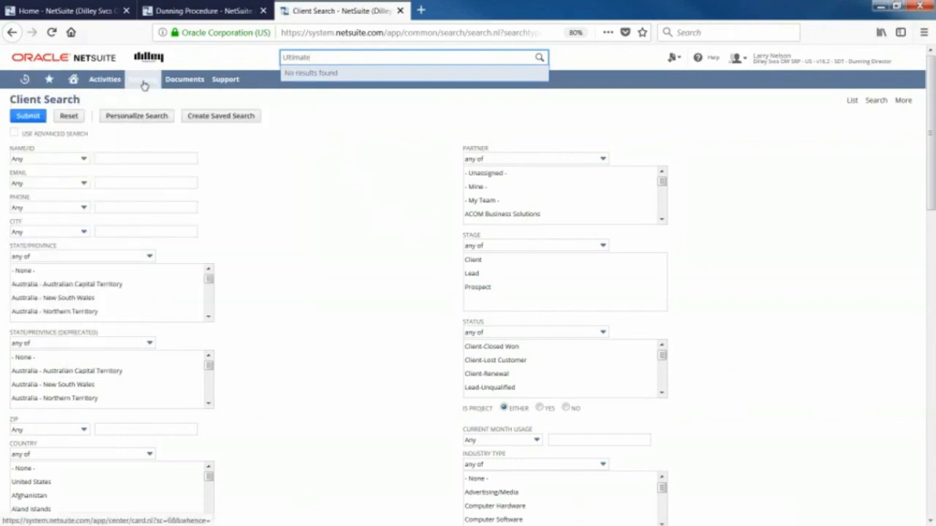
# Open the full Clients list and find "ulti" within the page.
pyautogui.moveTo(144, 86)
pyautogui.moveTo(157, 134)
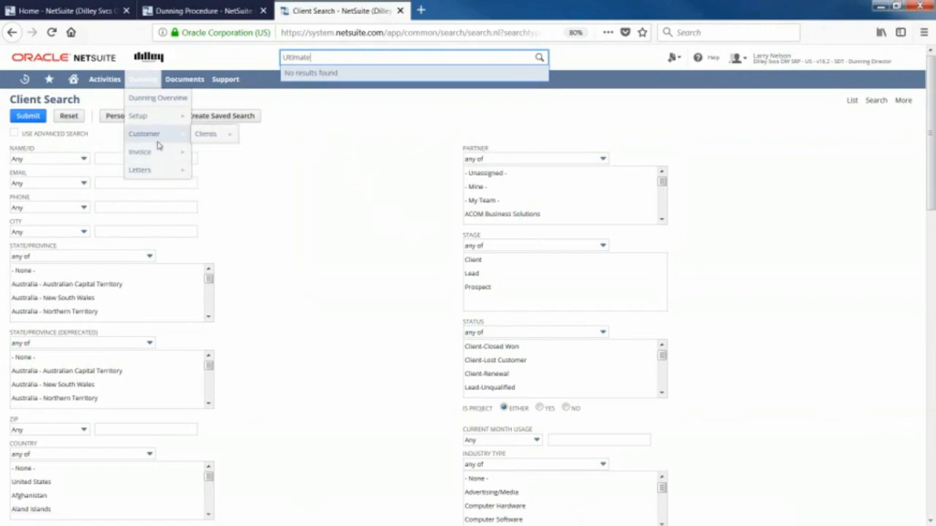
pyautogui.click(208, 140)
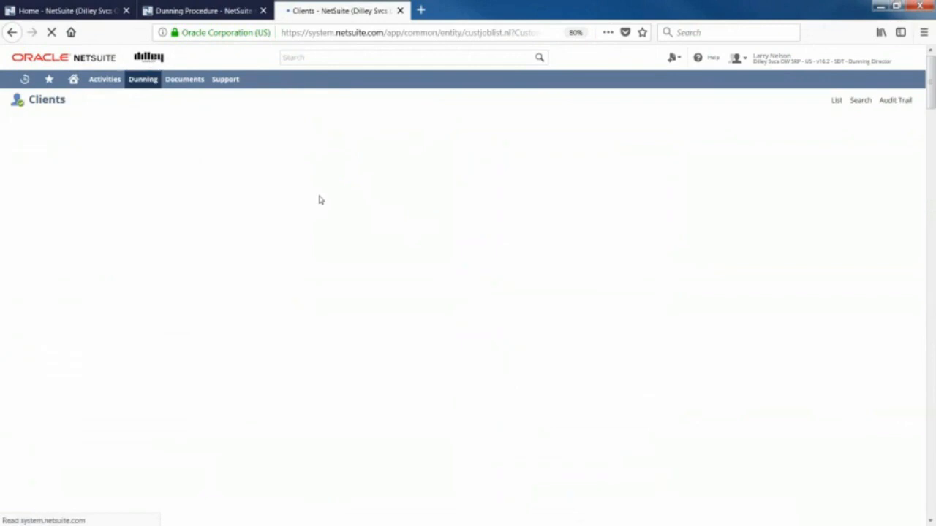
pyautogui.hotkey('ctrl', 'f')
pyautogui.write('siti')
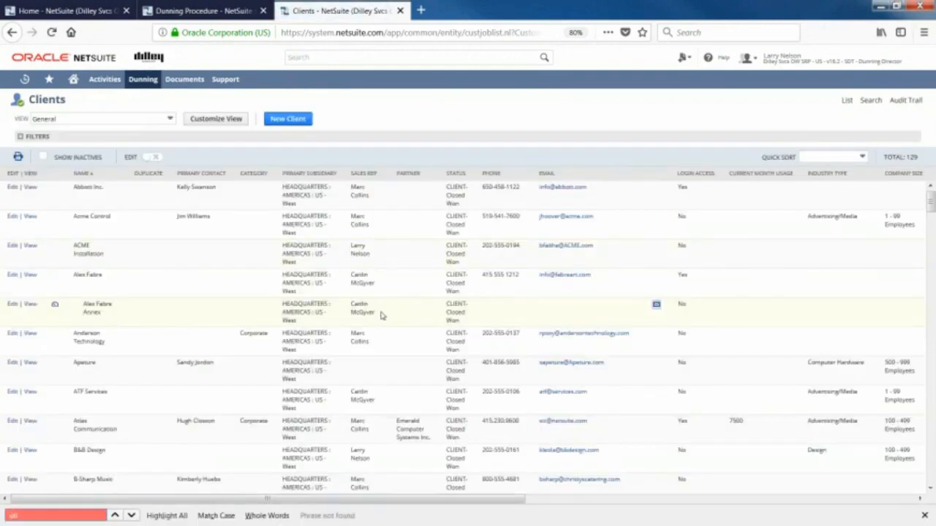
pyautogui.press('BackSpace')
pyautogui.press('BackSpace')
pyautogui.press('BackSpace')
pyautogui.write('ltimate')
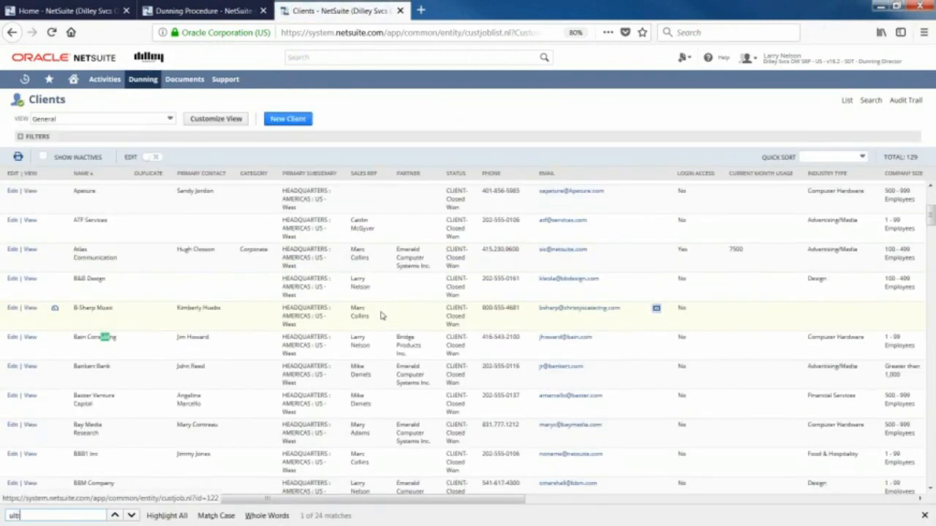
pyautogui.press('BackSpace')
pyautogui.press('BackSpace')
pyautogui.press('BackSpace')
pyautogui.press('BackSpace')
pyautogui.press('BackSpace')
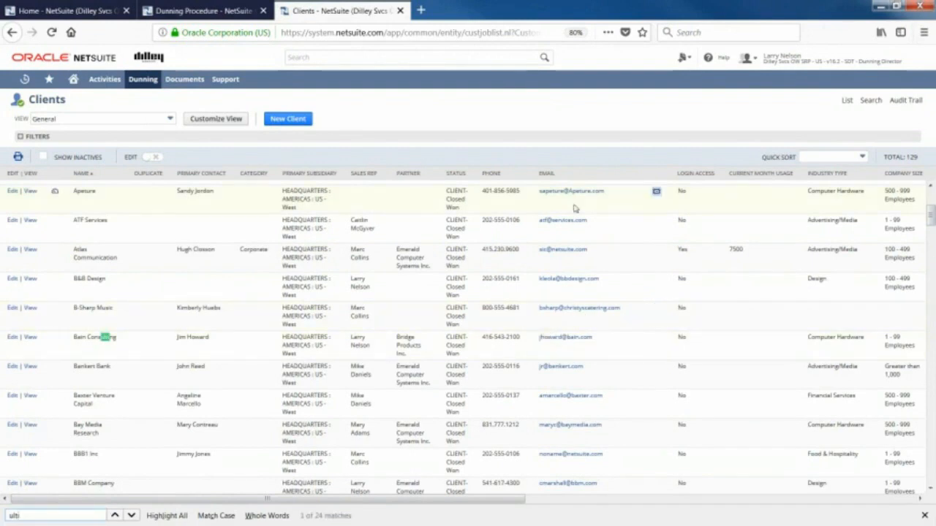
# Find "consulting" within the Clients list, go through the matches and look over the clients near the end of the list.
pyautogui.press('BackSpace')
pyautogui.press('BackSpace')
pyautogui.press('BackSpace')
pyautogui.write('cons')
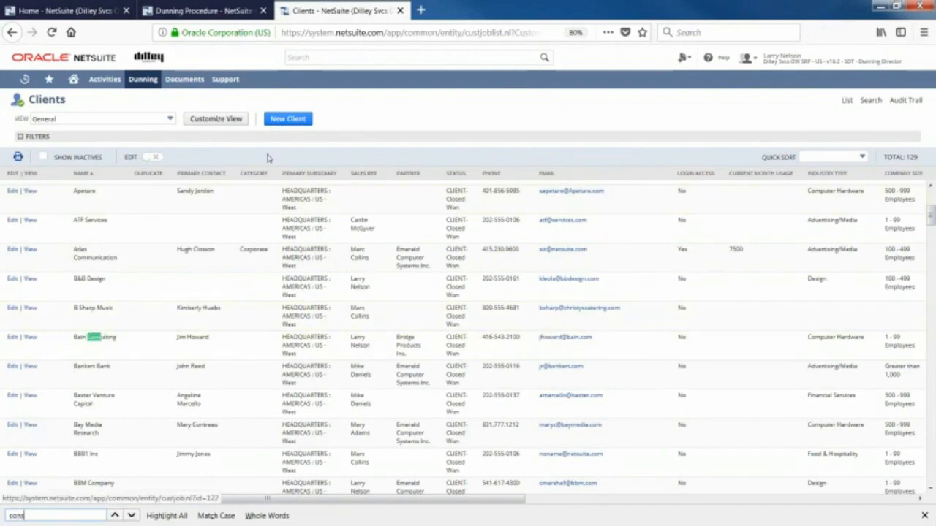
pyautogui.write('ulting')
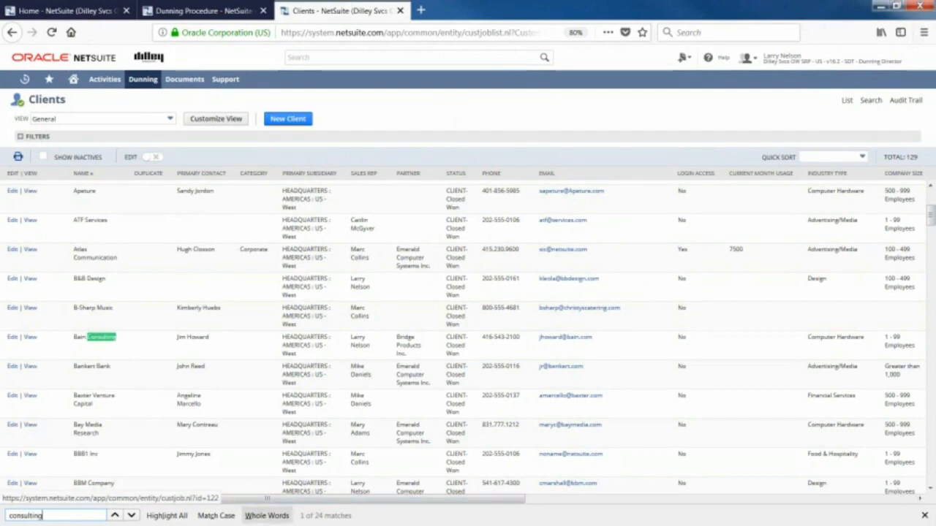
pyautogui.click(131, 515)
pyautogui.click(131, 516)
pyautogui.click(131, 515)
pyautogui.click(131, 515)
pyautogui.click(130, 516)
pyautogui.click(130, 516)
pyautogui.click(130, 516)
pyautogui.click(131, 516)
pyautogui.click(131, 516)
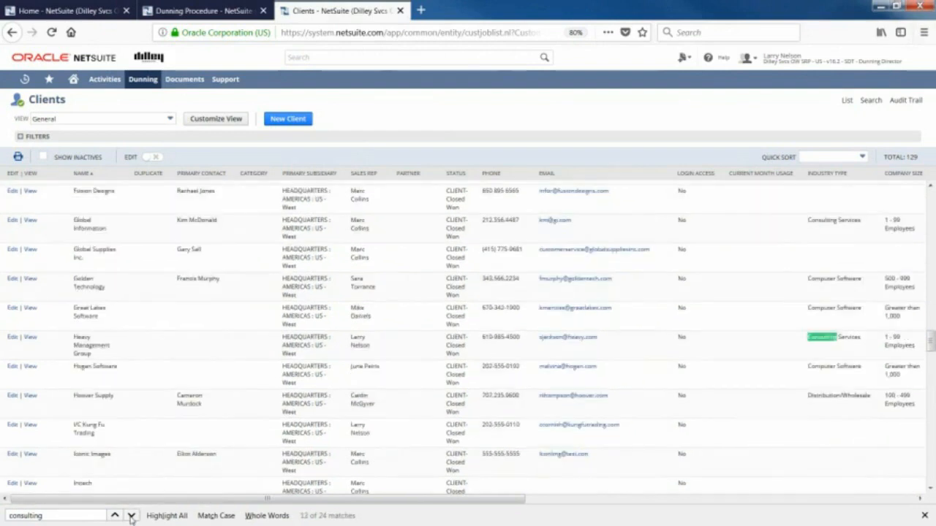
pyautogui.click(131, 516)
pyautogui.click(131, 516)
pyautogui.click(131, 516)
pyautogui.click(131, 516)
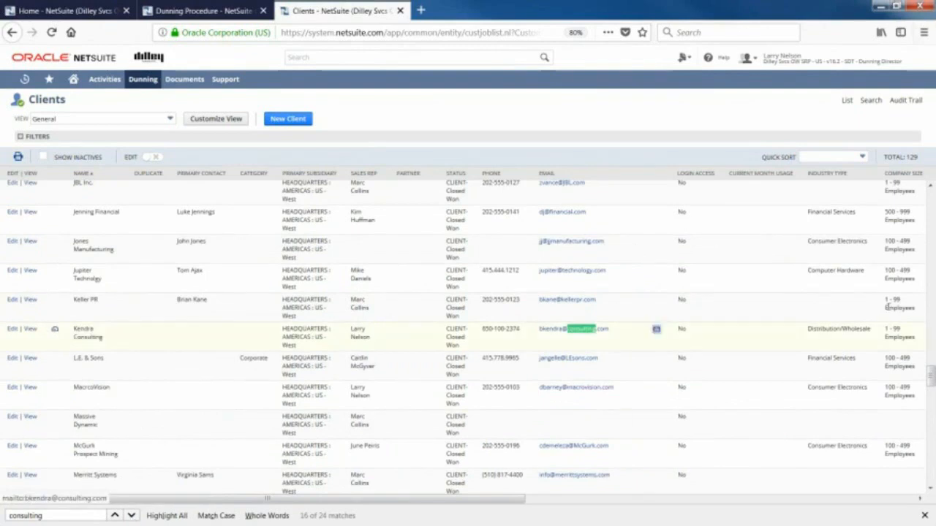
pyautogui.moveTo(931, 376); pyautogui.dragTo(924, 468)
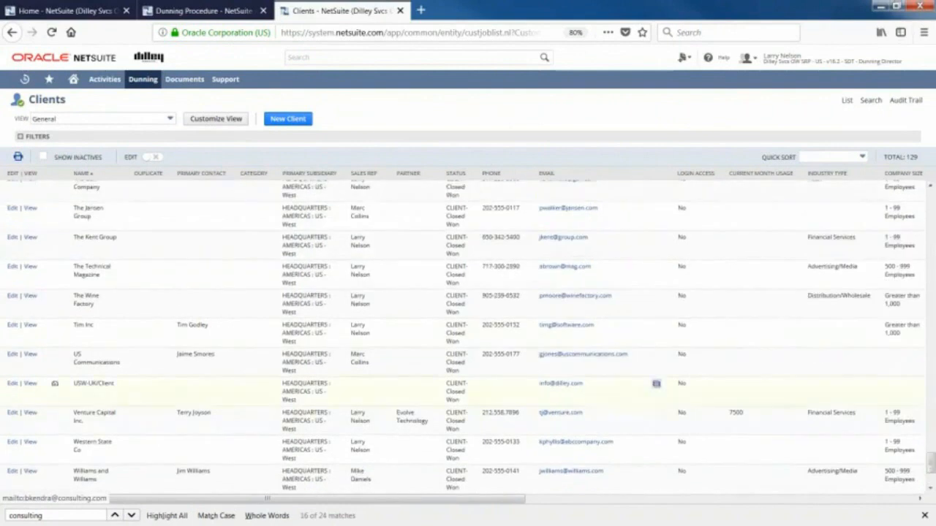
# Search globally for "Reynold" and open the Reynolds Consulting client record in a separate browser tab.
pyautogui.click(331, 62)
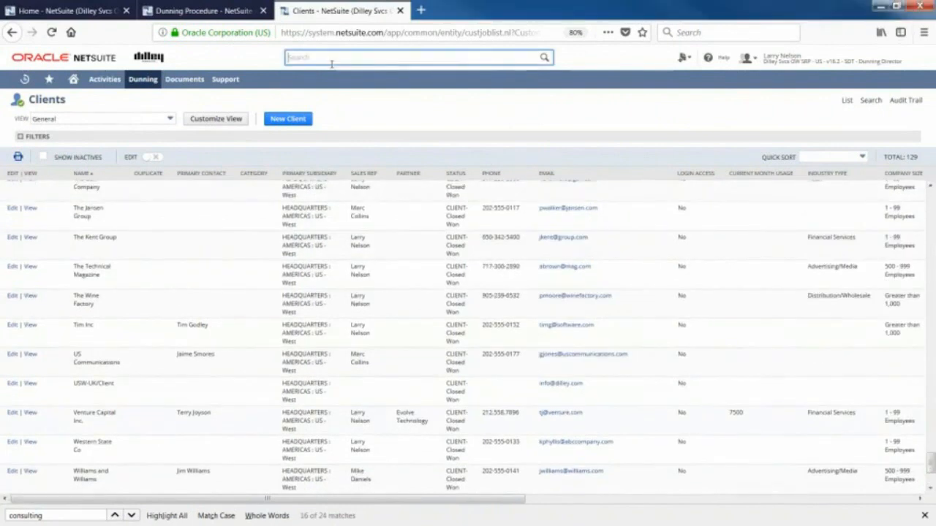
pyautogui.write('Teynold')
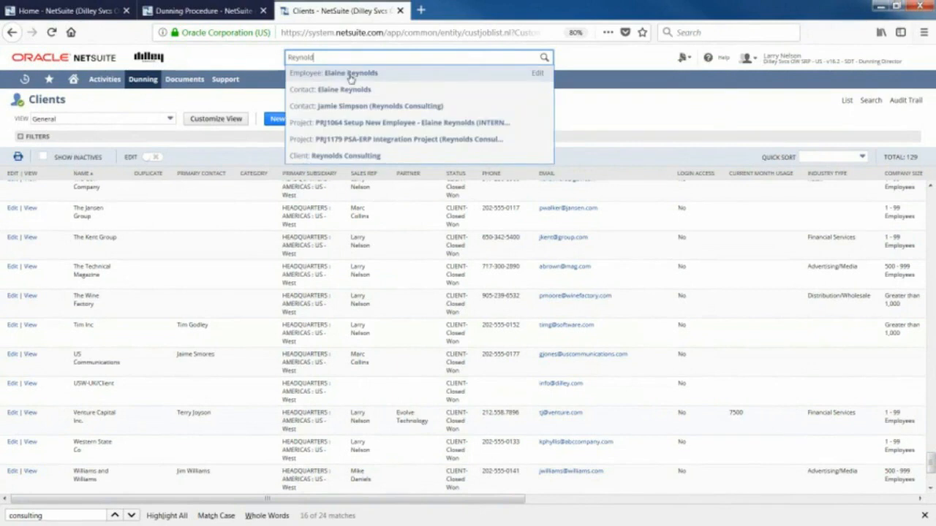
pyautogui.middleClick(349, 156)
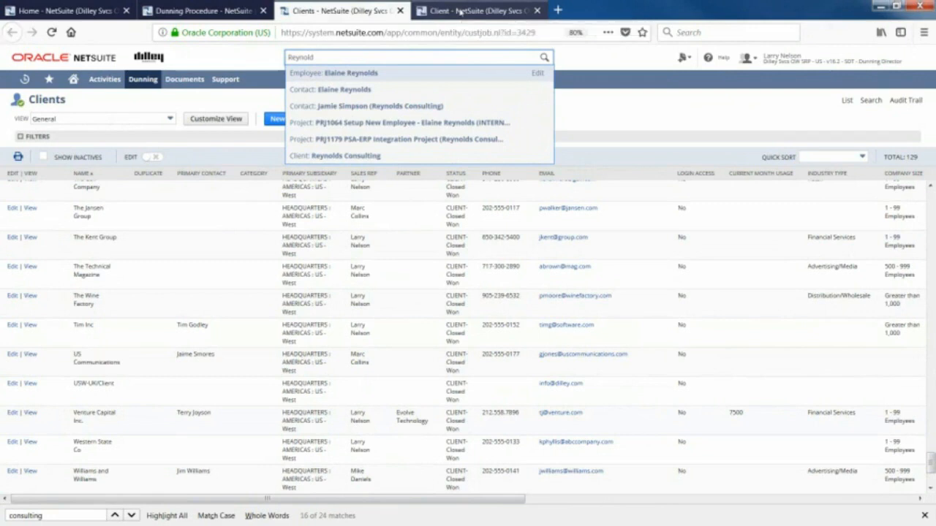
pyautogui.click(459, 11)
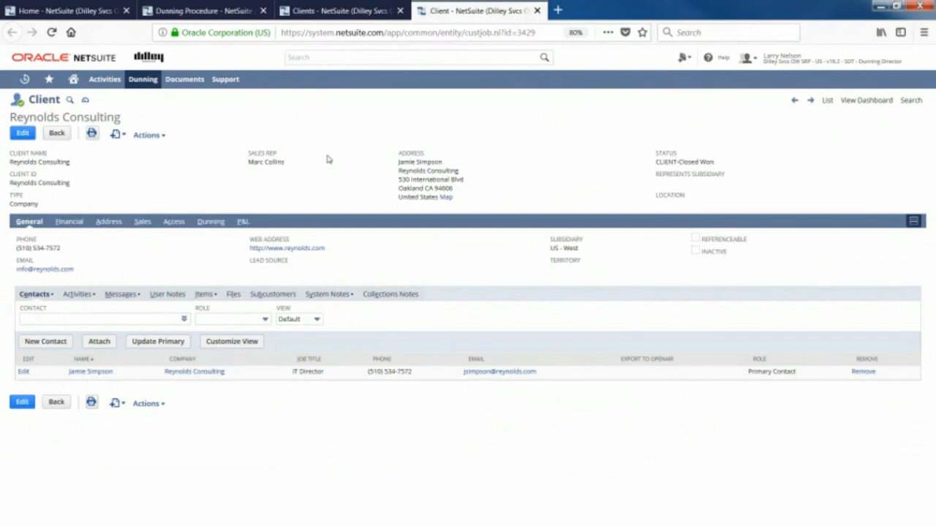
# Review the dunning setup details on the Reynolds Consulting client record.
pyautogui.click(210, 223)
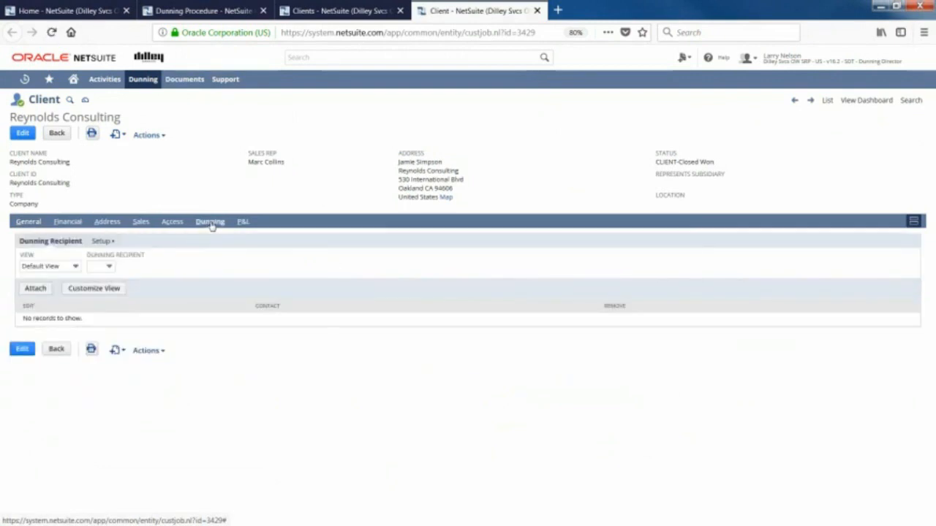
pyautogui.click(102, 245)
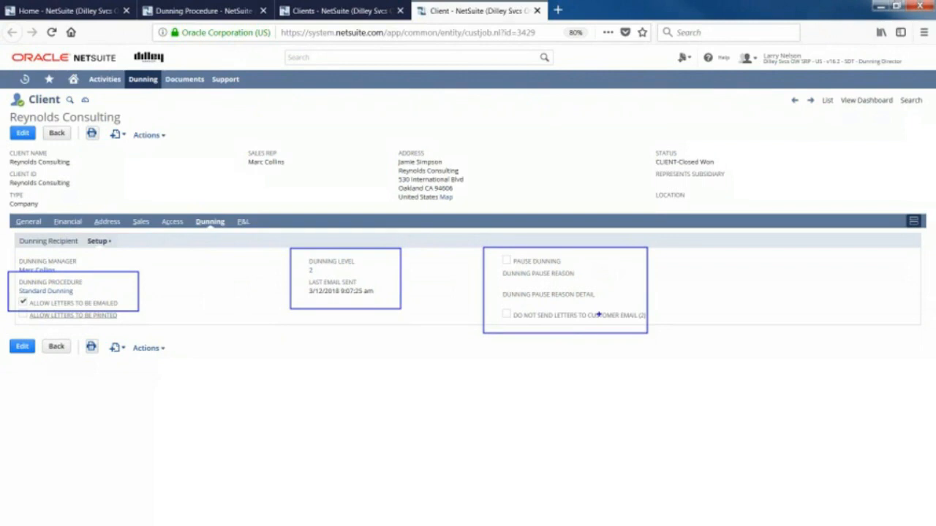
# Return to the client's general information and display the messages logged for Reynolds Consulting.
pyautogui.click(28, 224)
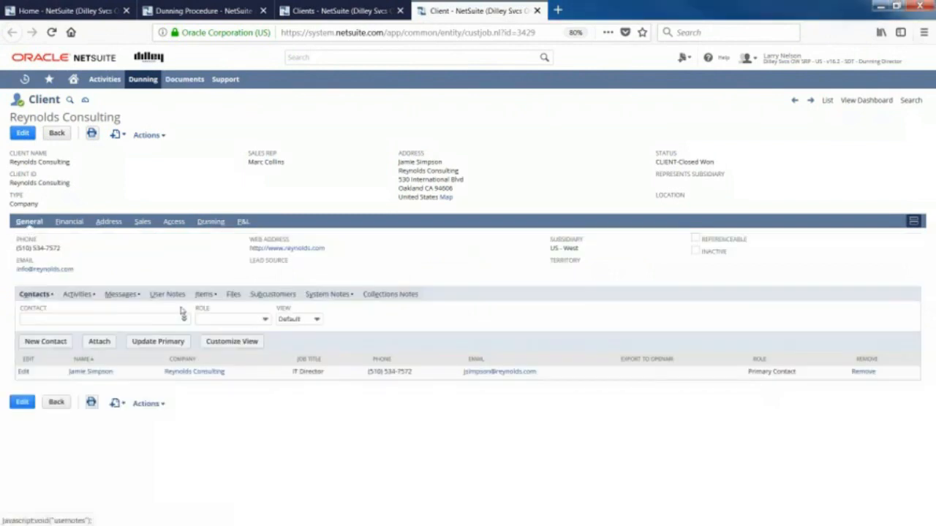
pyautogui.click(127, 300)
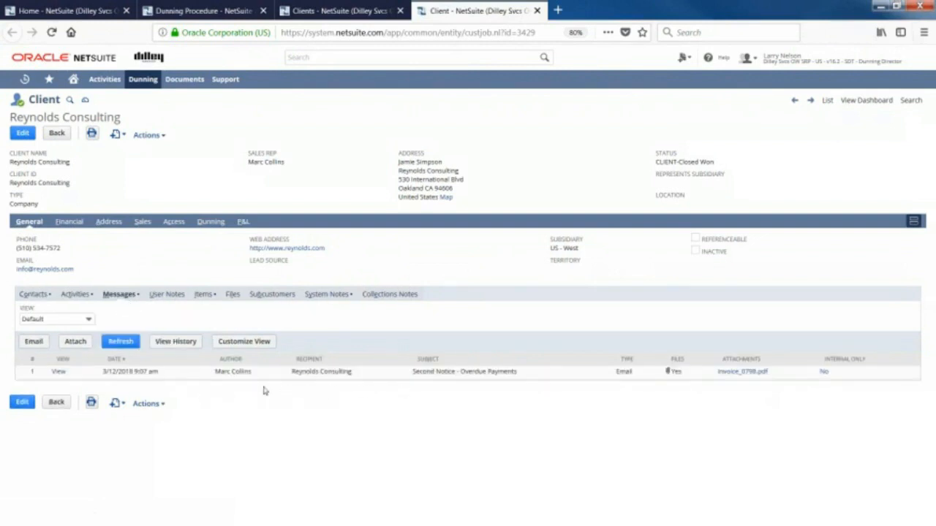
pyautogui.hotkey('ctrl', '2')
pyautogui.moveTo(41, 354)
pyautogui.mouseDown()
pyautogui.moveTo(215, 396)
pyautogui.moveTo(575, 389)
pyautogui.mouseUp()
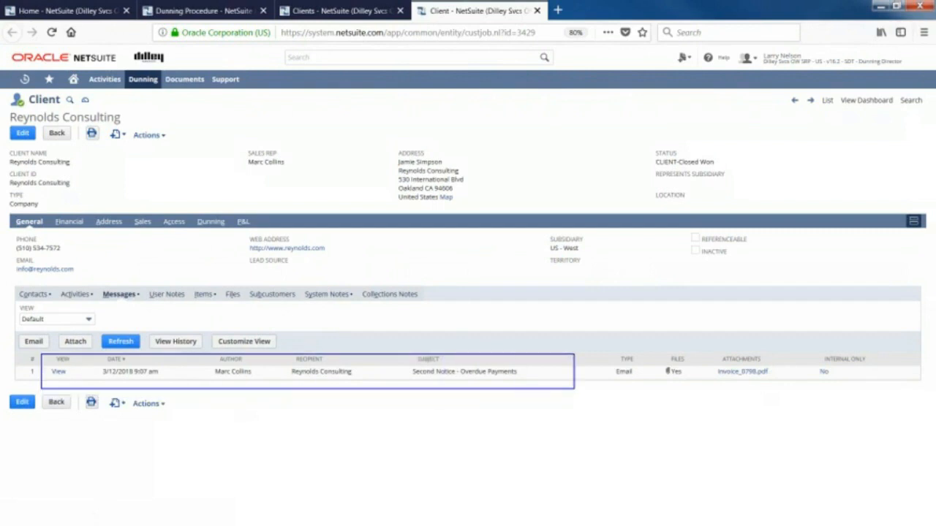
pyautogui.press('Escape')
# View the "Second Notice - Overdue Payments" email, check its attached files and close the message window.
pyautogui.click(60, 373)
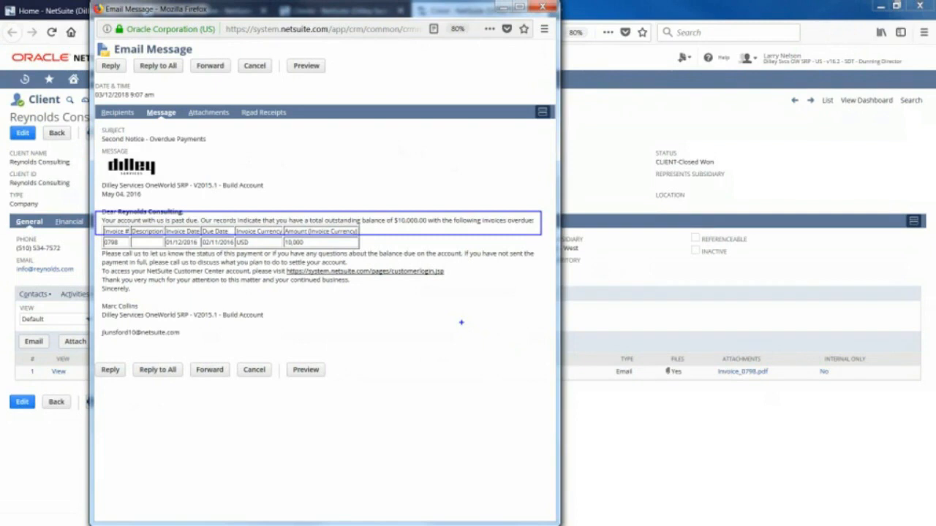
pyautogui.click(214, 117)
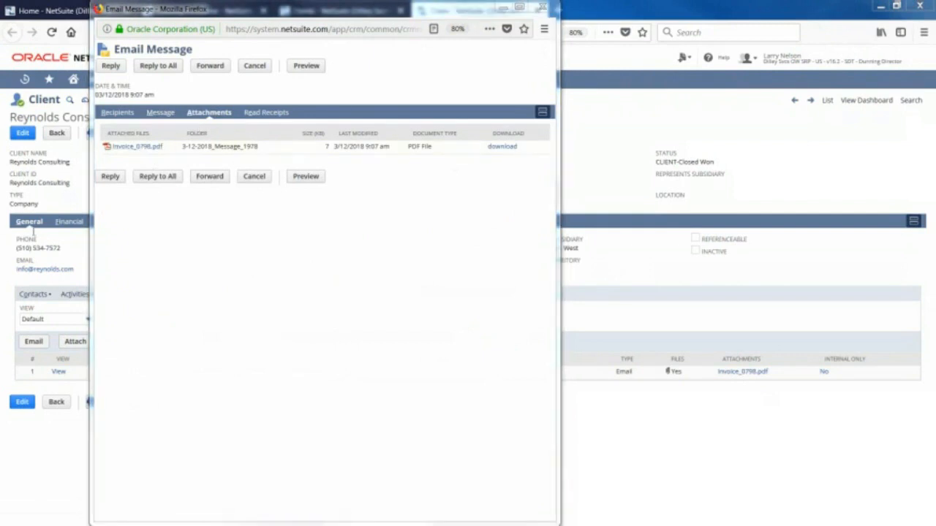
pyautogui.click(542, 8)
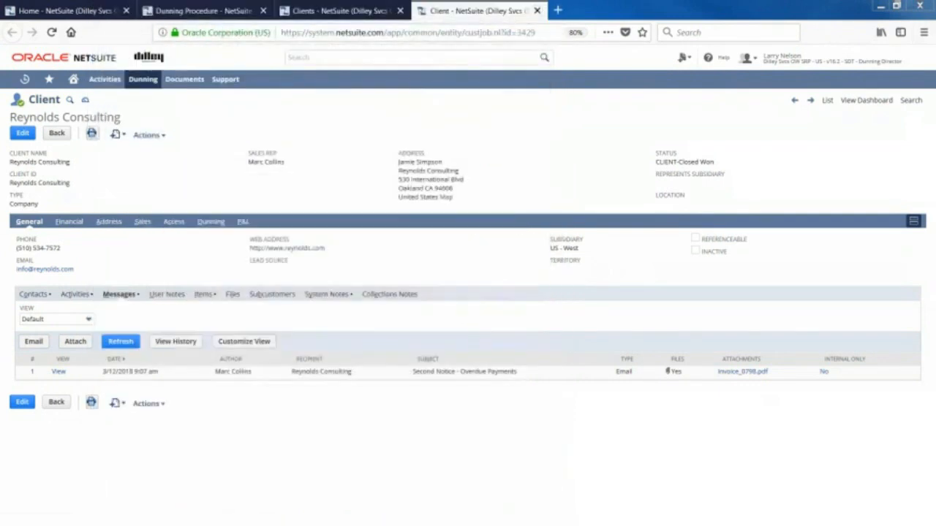